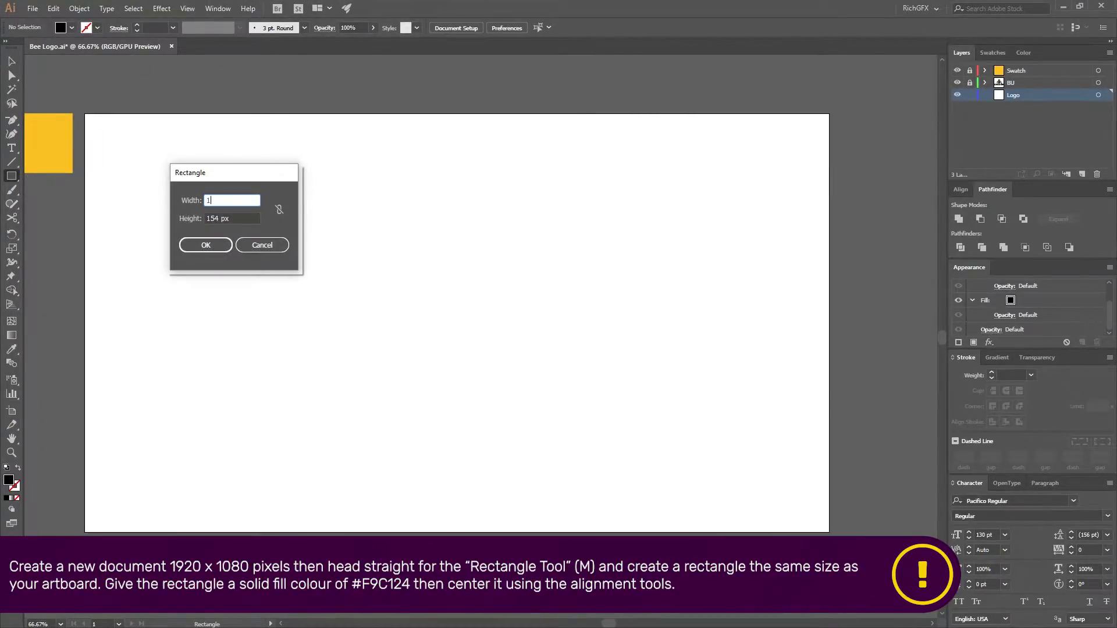
Create a 1920×1080 px rectangle filled with the yellow swatch
key("Tab")
type("1080")
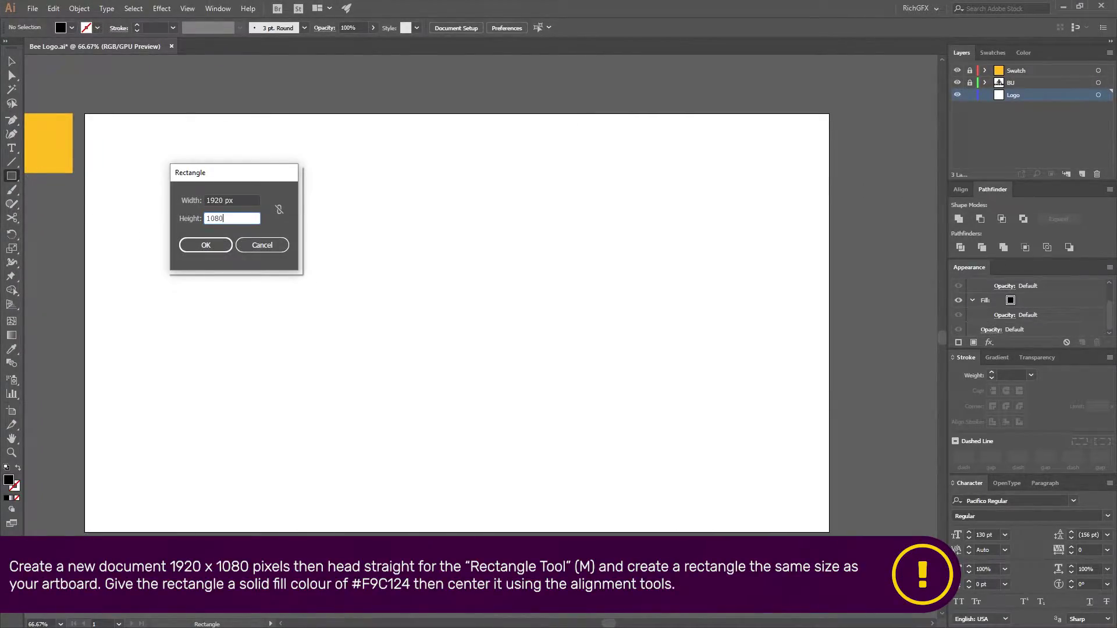
key("Return")
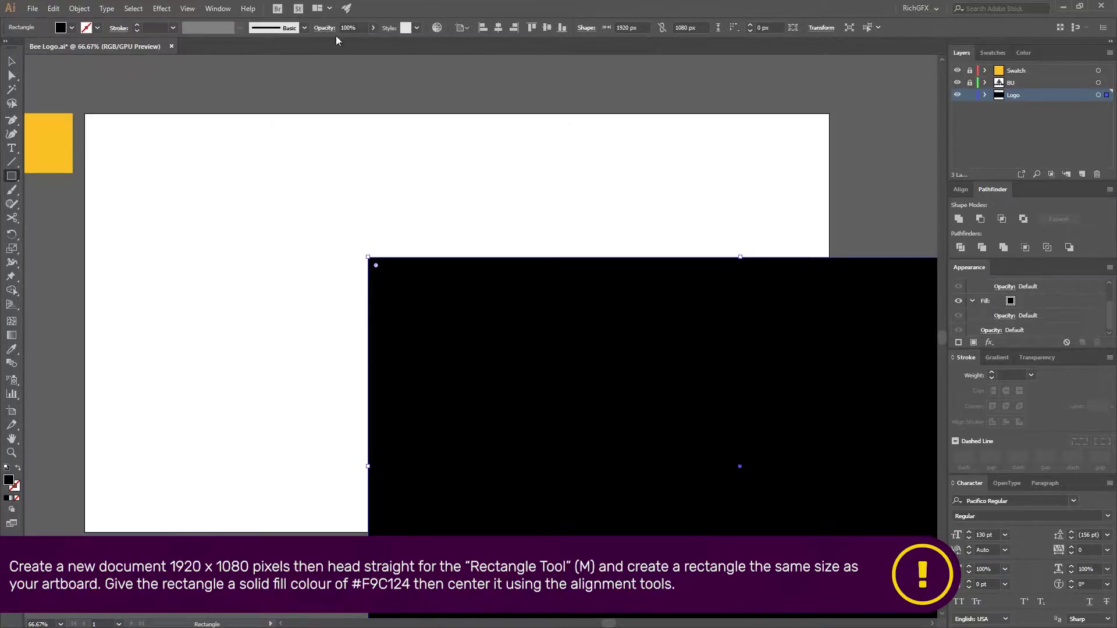
key("i")
left_click(50, 125)
left_click(11, 75)
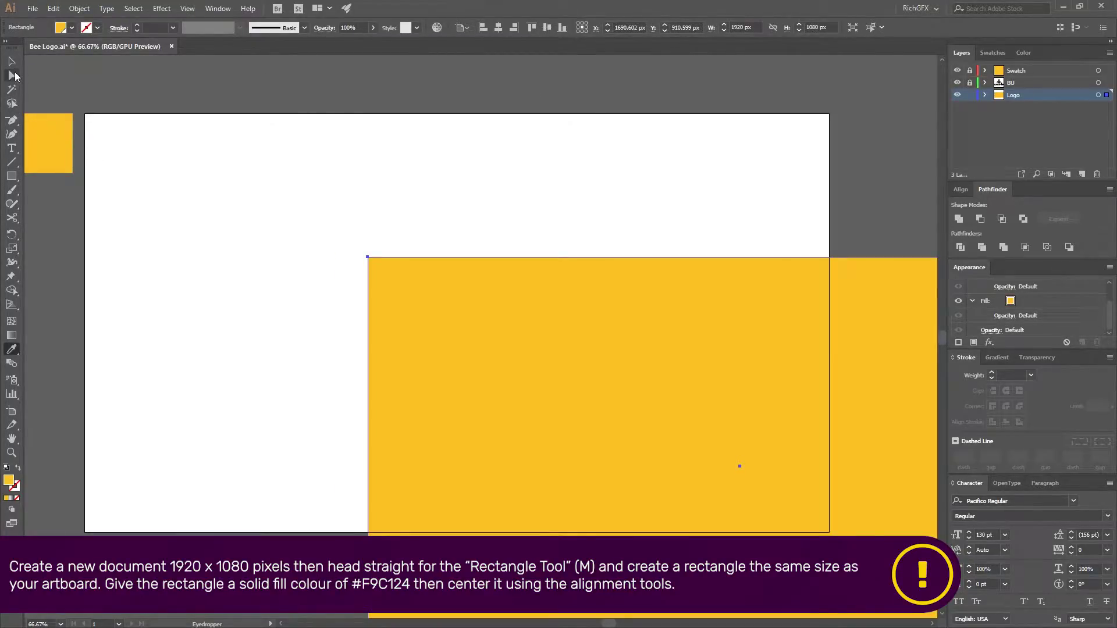
Centre the rectangle horizontally and vertically on the artboard and expand the Logo layer
left_click(11, 61)
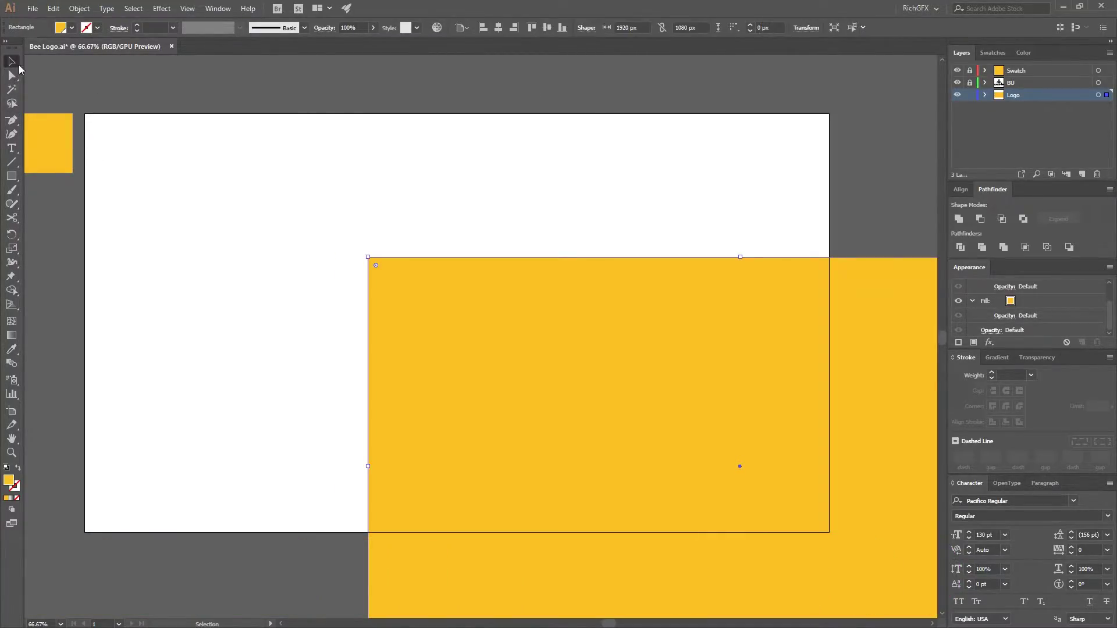
left_click(498, 27)
left_click(547, 27)
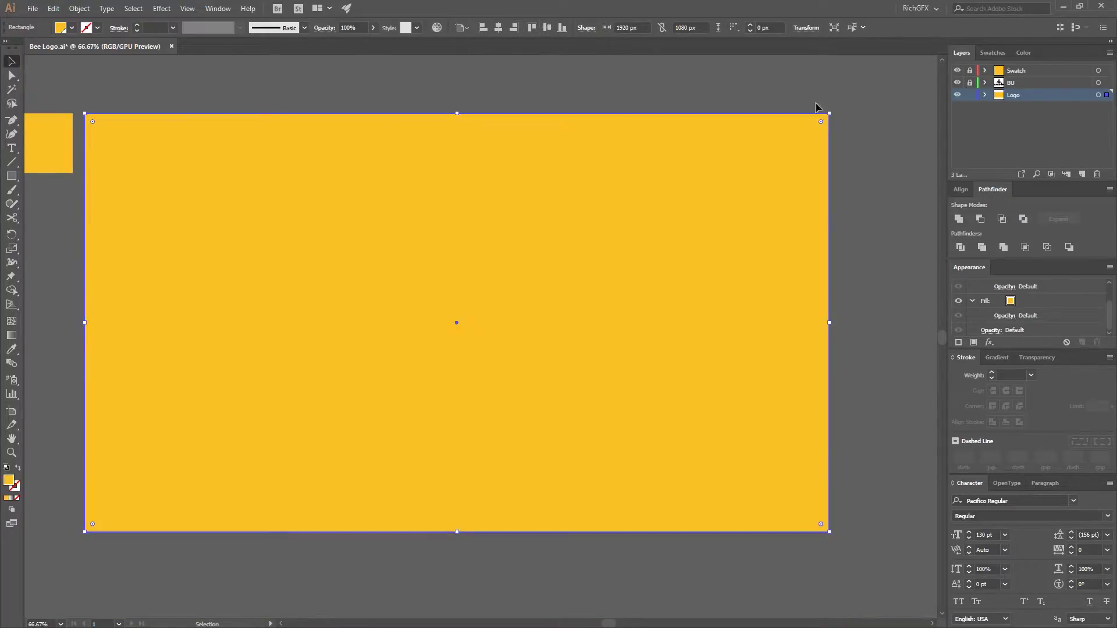
left_click(985, 96)
Lock the yellow rectangle and draw a tall ellipse with a black stroke and no fill
left_click(970, 107)
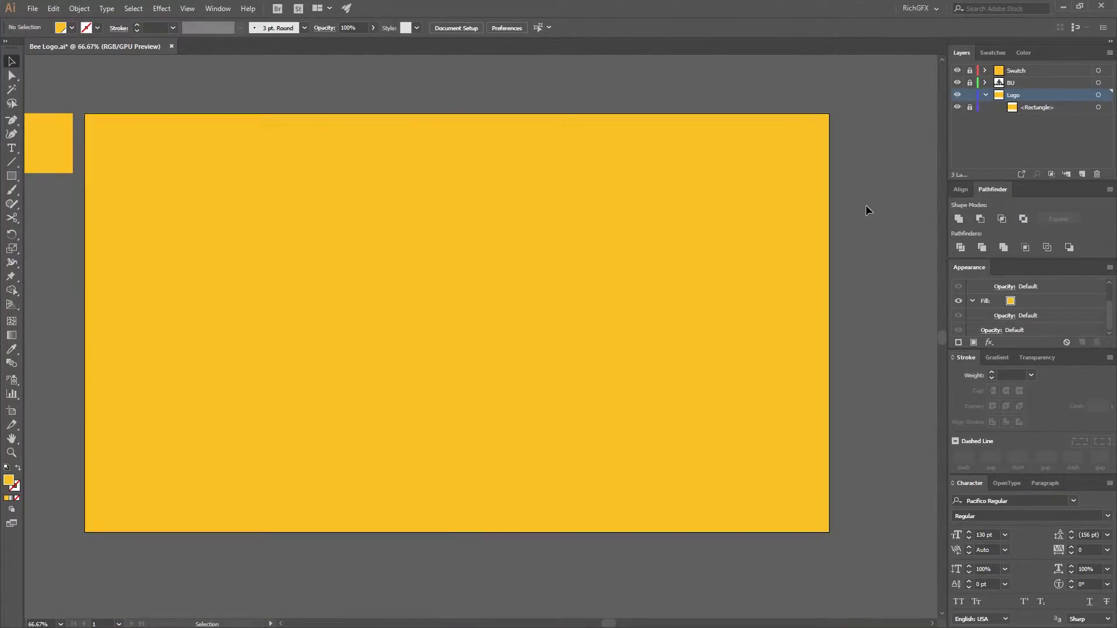
left_click_drag(11, 176, 55, 204)
left_click(71, 27)
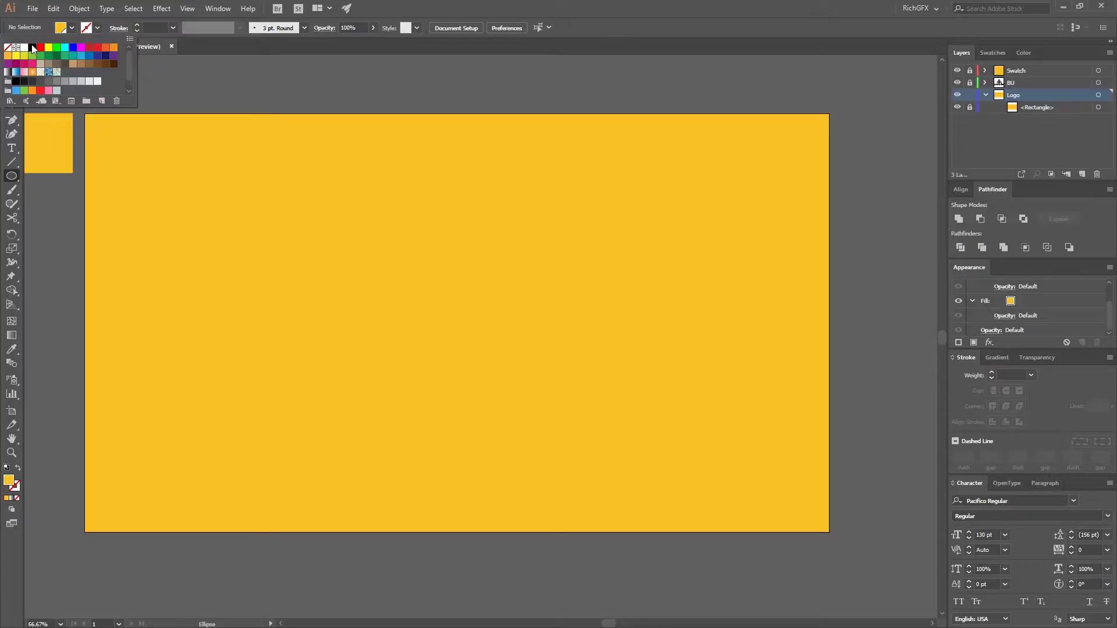
left_click(17, 73)
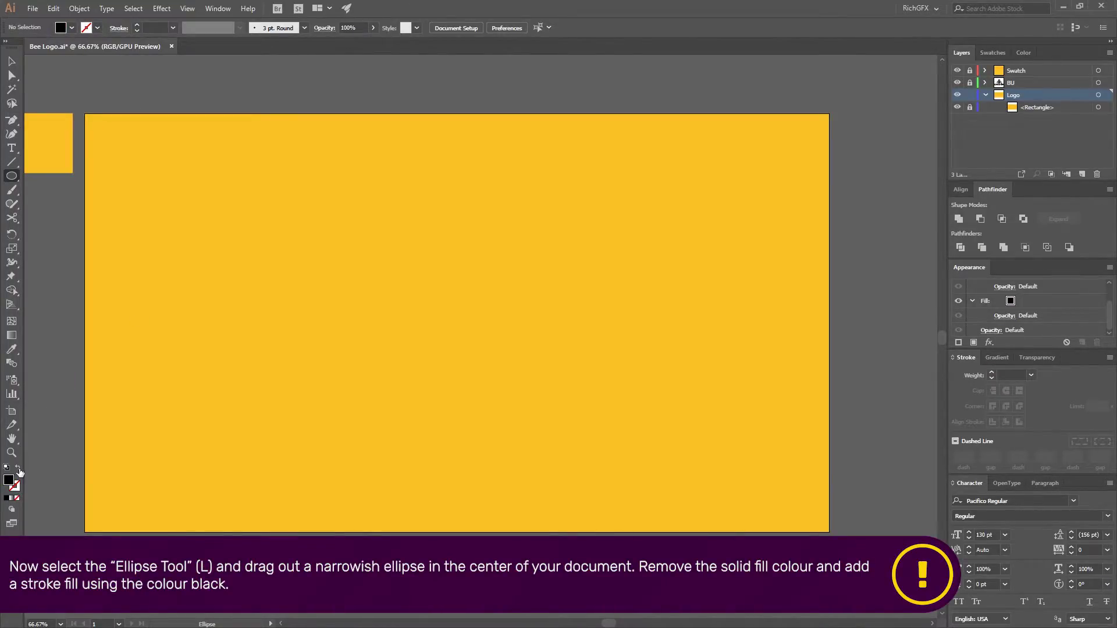
left_click(18, 468)
left_click_drag(383, 229, 495, 432)
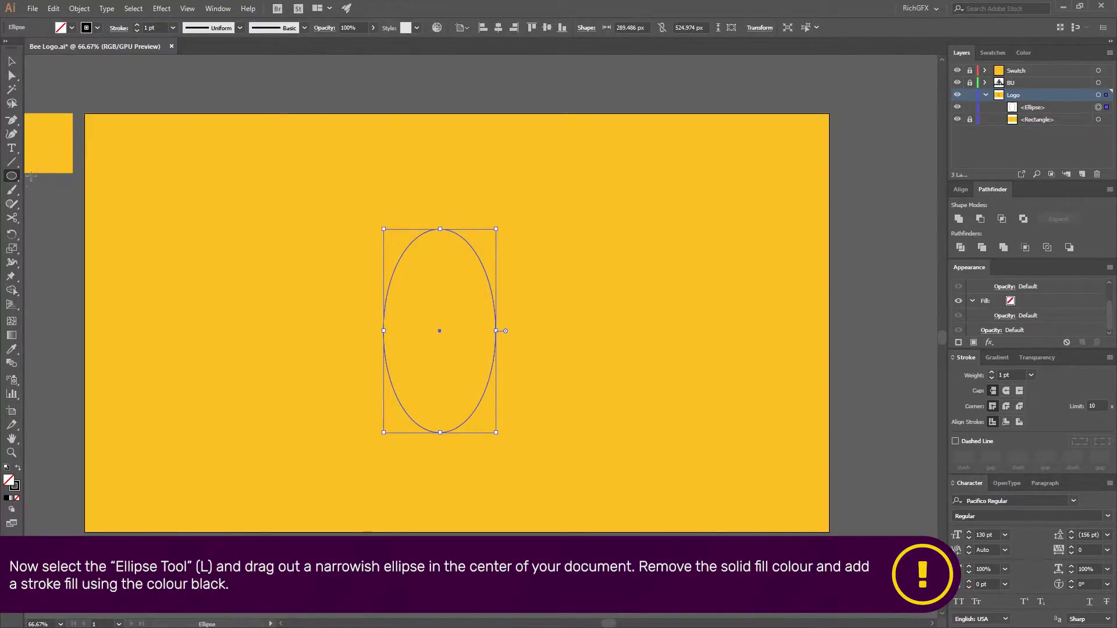
Sharpen the ellipse's top and bottom anchors into points and centre the lens horizontally
left_click(13, 121)
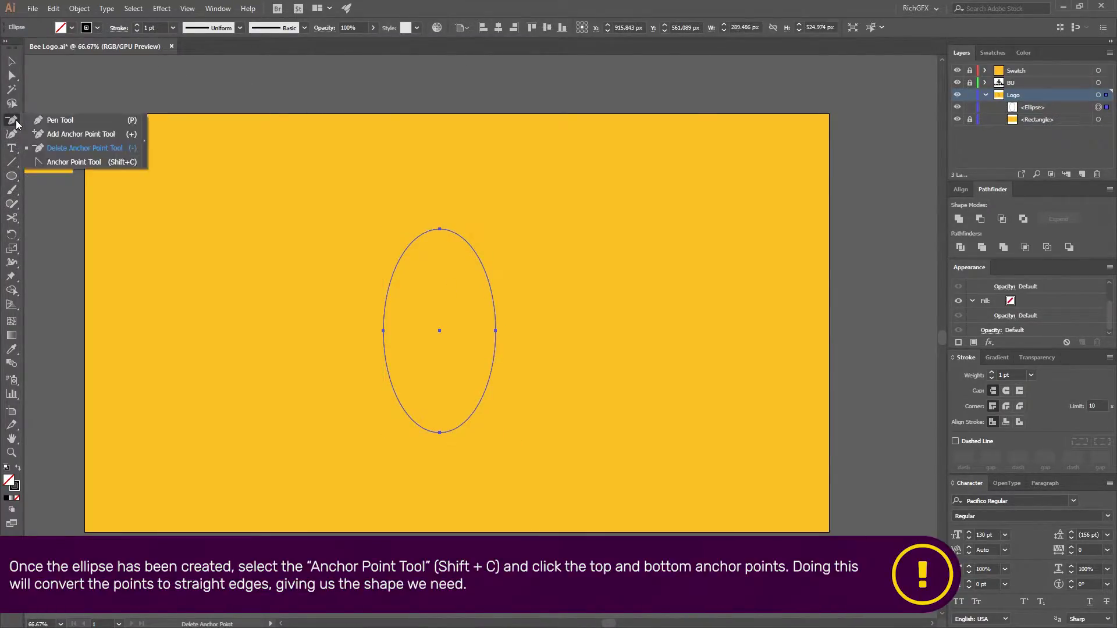
left_click(74, 161)
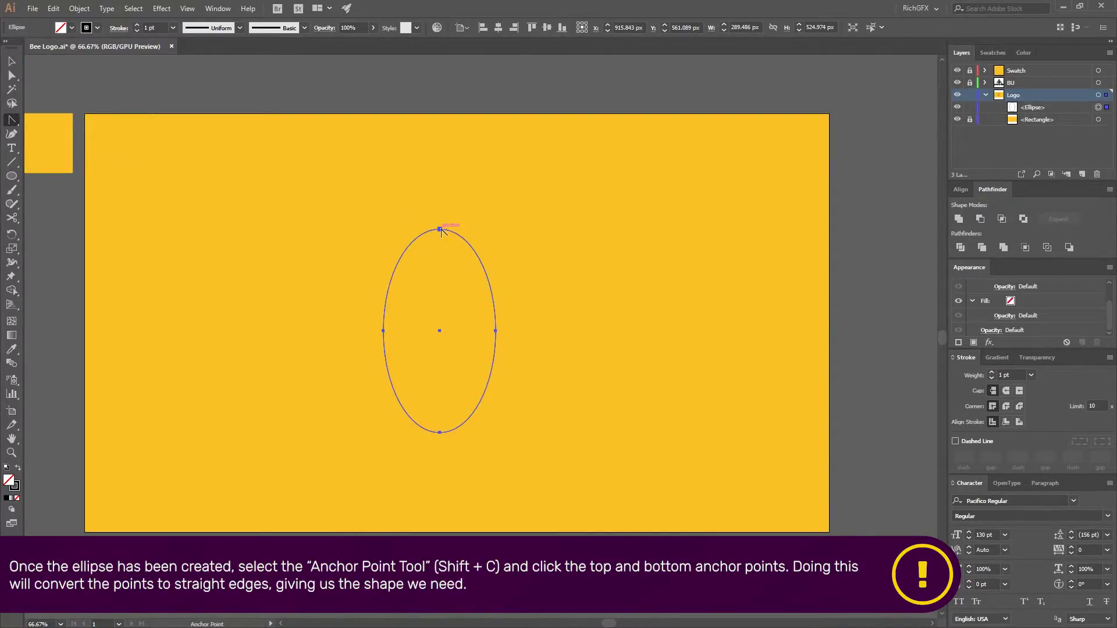
left_click(440, 229)
left_click(440, 433)
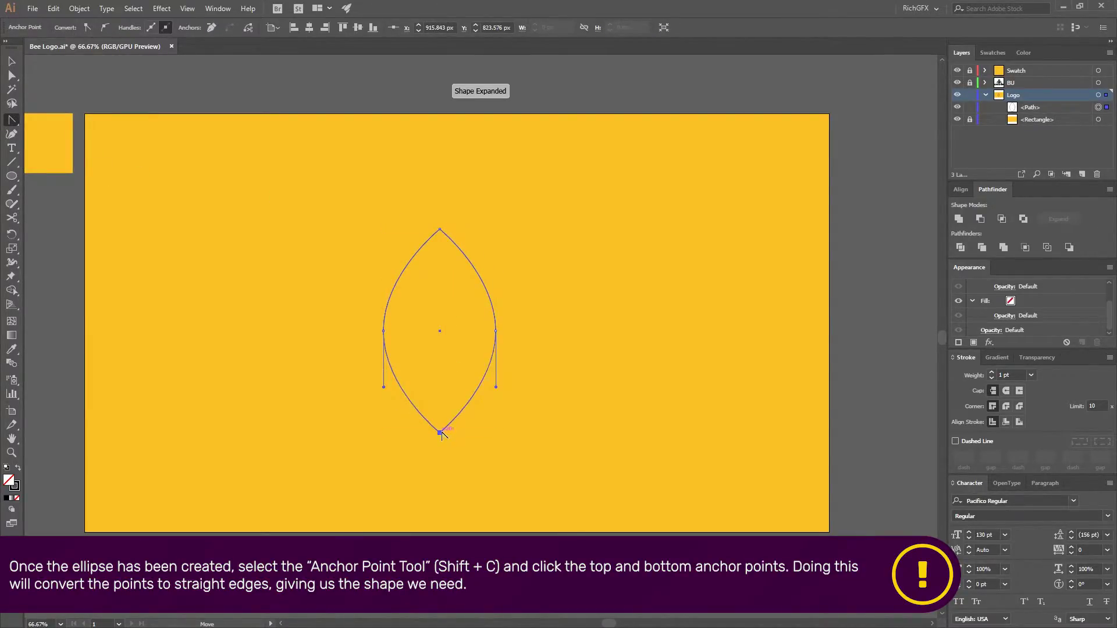
left_click(561, 260)
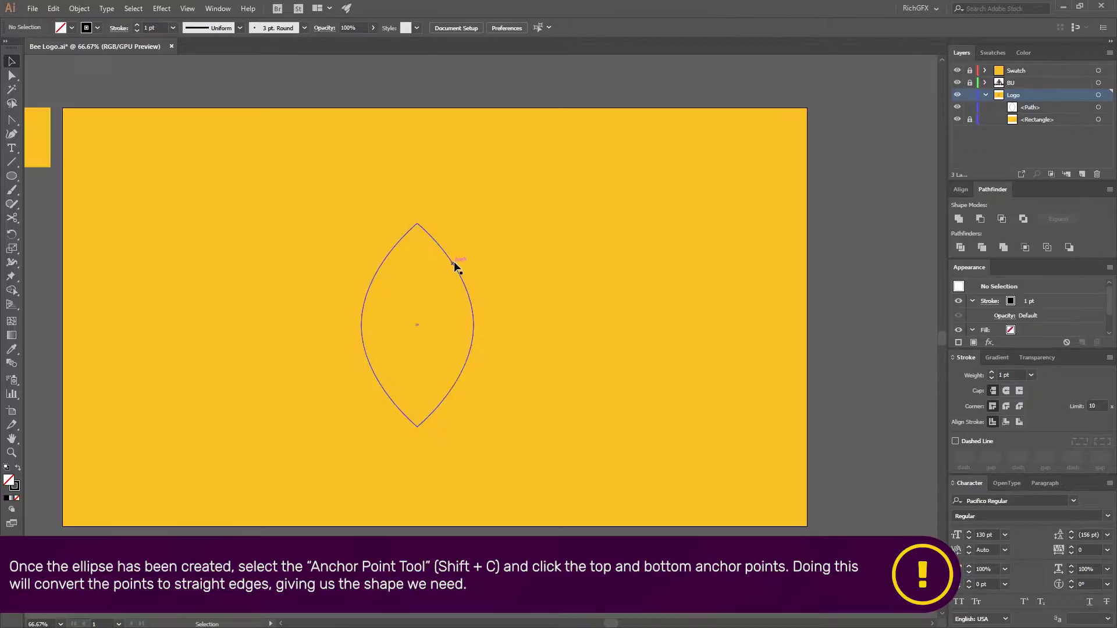
left_click(455, 265)
left_click(498, 28)
Centre the lens vertically, shrink it to about 173×313 px, and give it a 20 pt stroke
left_click(546, 27)
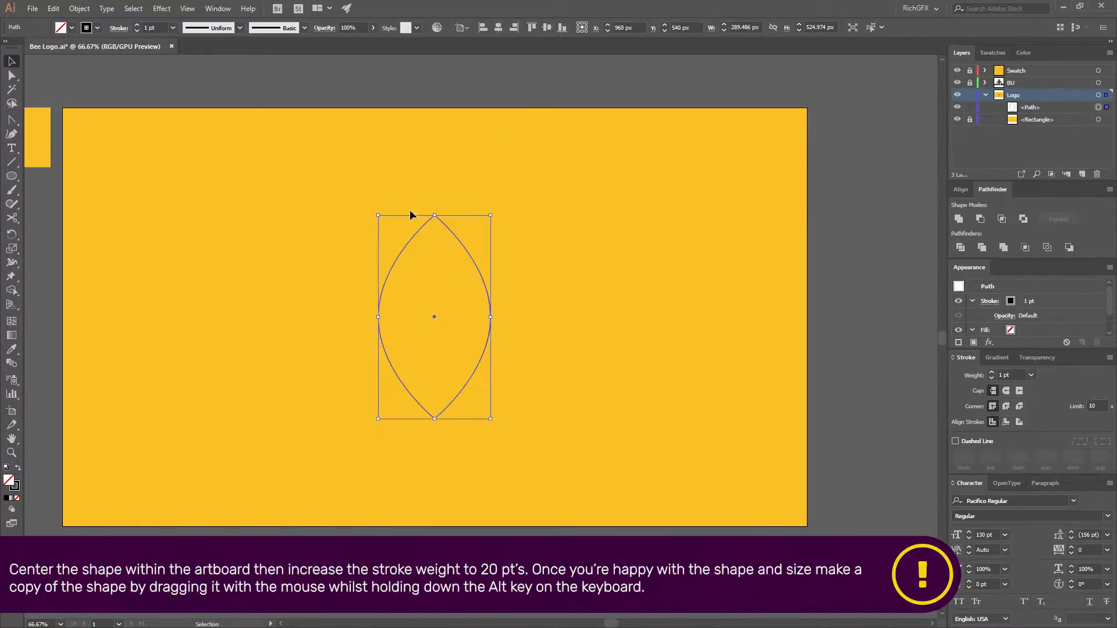
left_click_drag(374, 219, 401, 256)
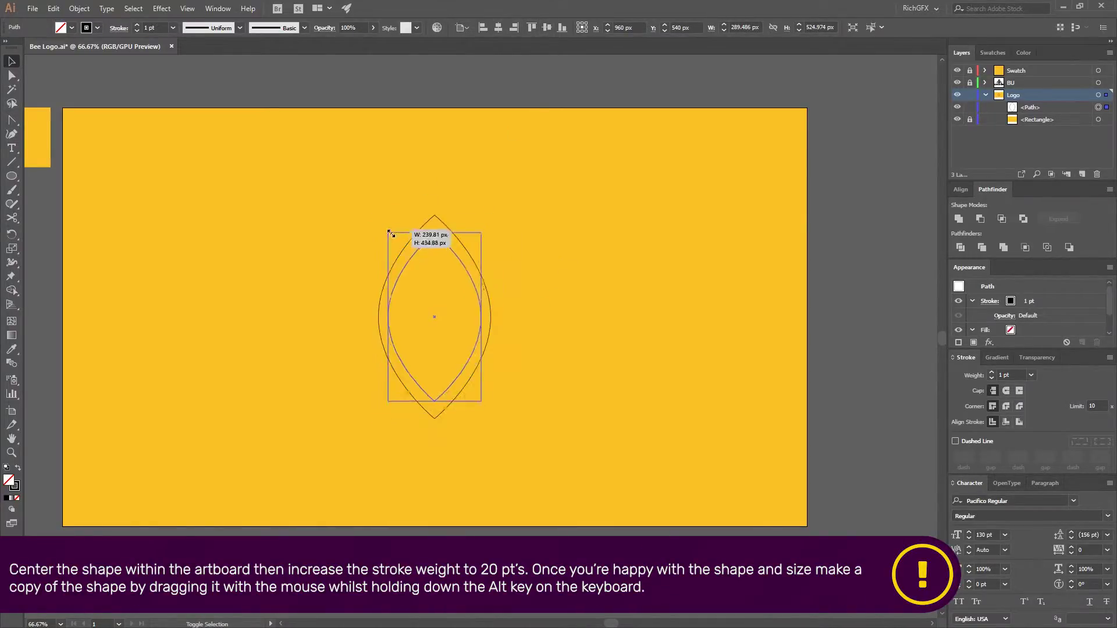
left_click(152, 27)
type("20")
key("Return")
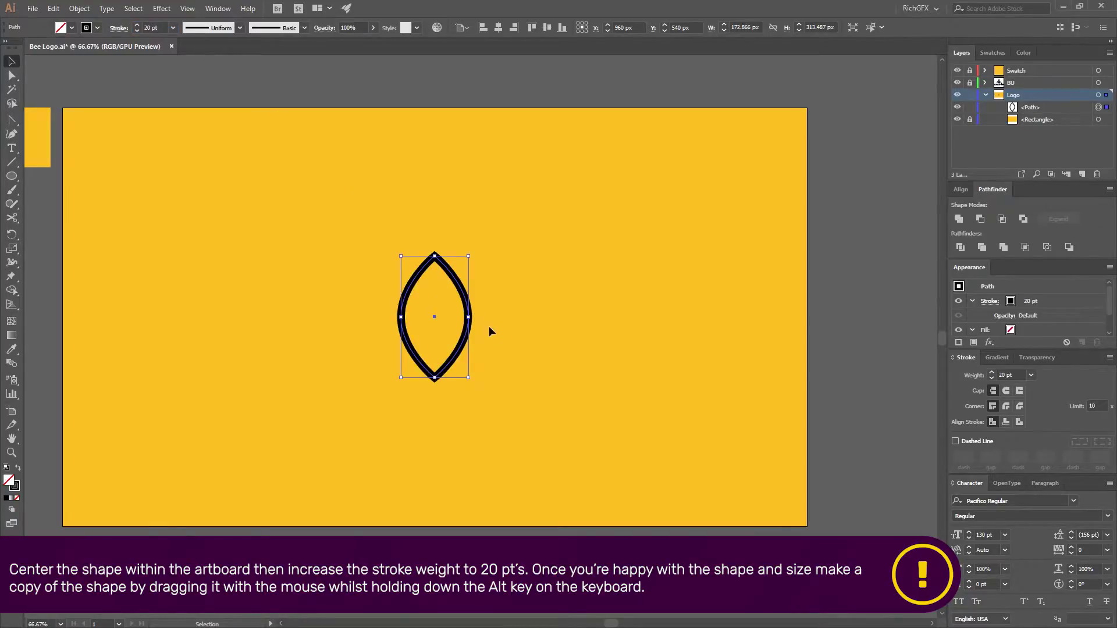
Duplicate the lens to the right and rotate the copy about 45 degrees
left_click(489, 326)
left_click_drag(469, 306, 611, 314)
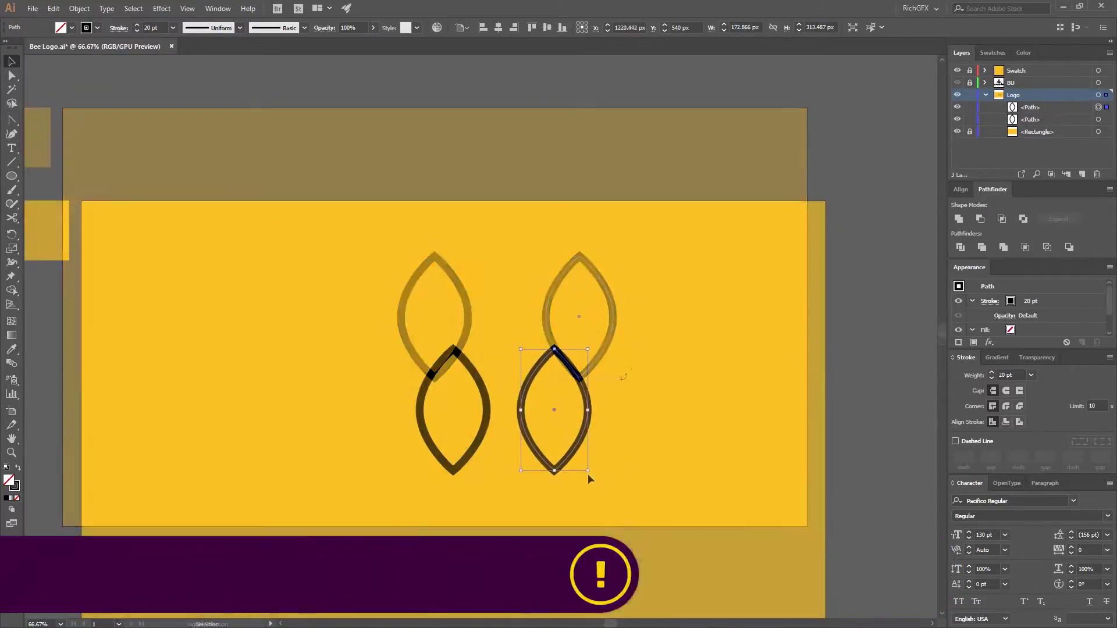
mouse_move(589, 474)
left_mouse_down()
mouse_move(623, 451)
mouse_move(611, 406)
mouse_move(487, 398)
left_mouse_up()
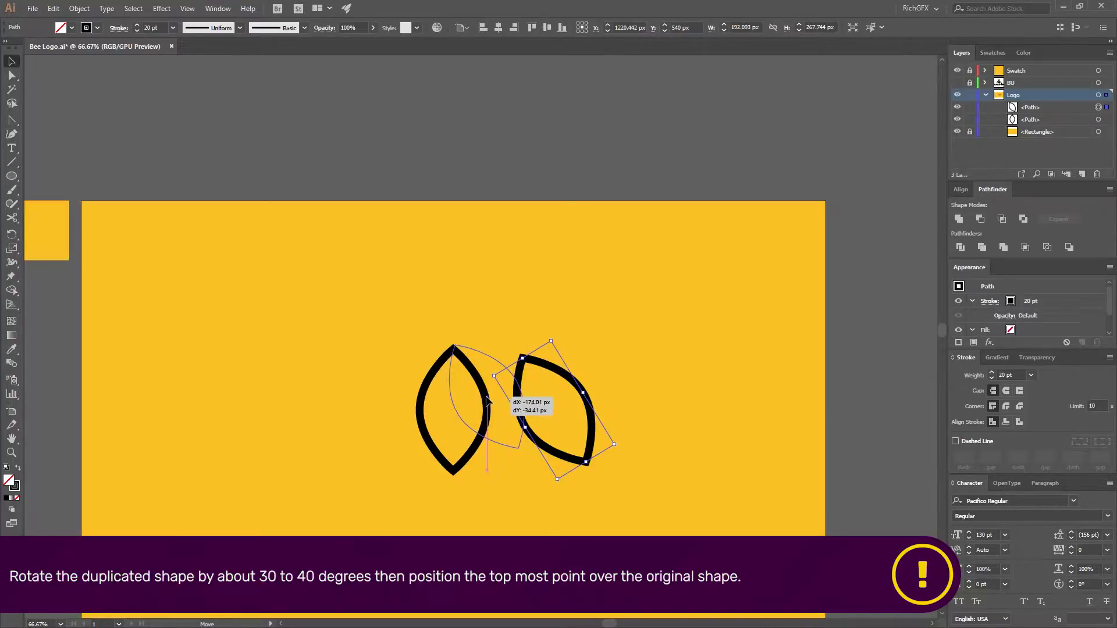
Place the tilted copy on the original's top point and reflect a copy vertically
left_click_drag(486, 398, 374, 428)
left_click(626, 408)
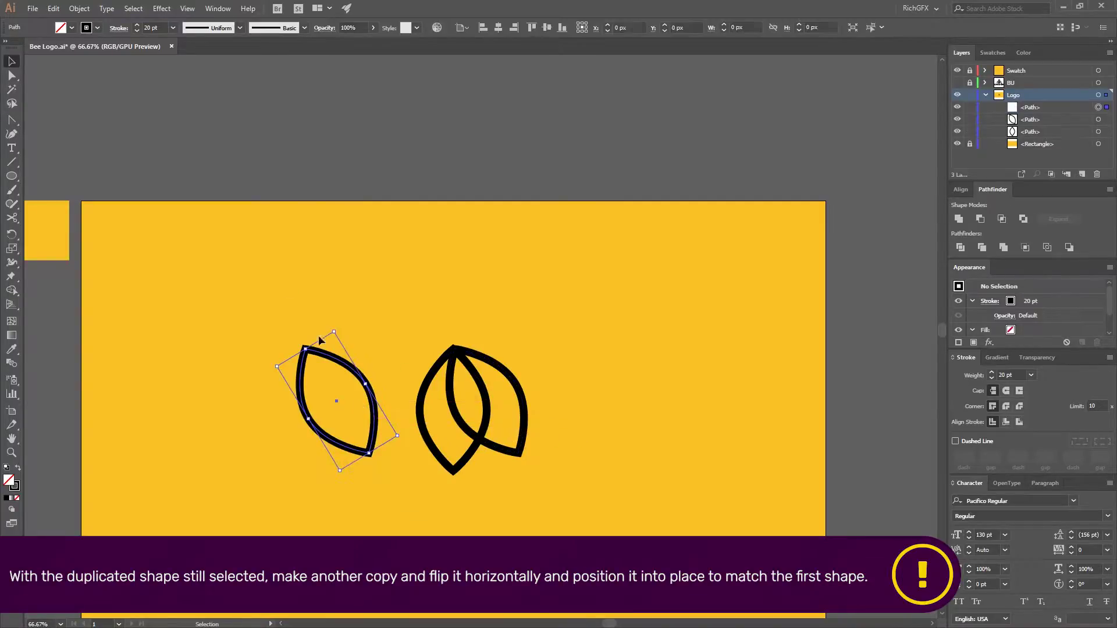
left_click(79, 8)
left_click(317, 65)
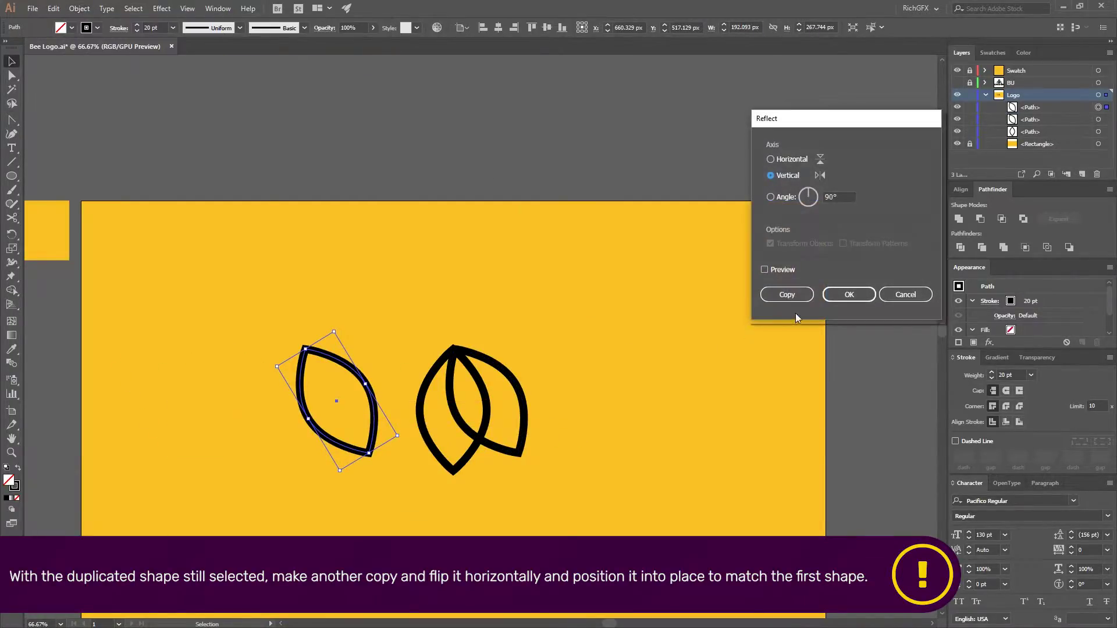
left_click(836, 297)
Position the mirrored lens symmetrically in the fan and select all three lenses
left_click_drag(338, 400, 420, 403)
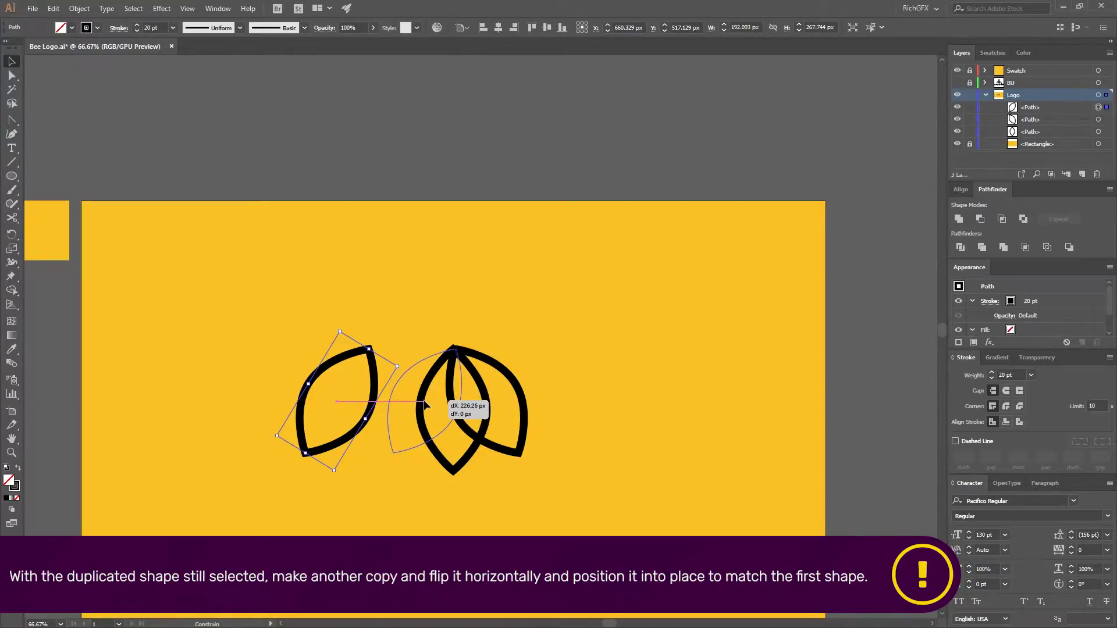
left_click_drag(419, 403, 418, 402)
left_click(609, 420)
left_click_drag(550, 473, 307, 198)
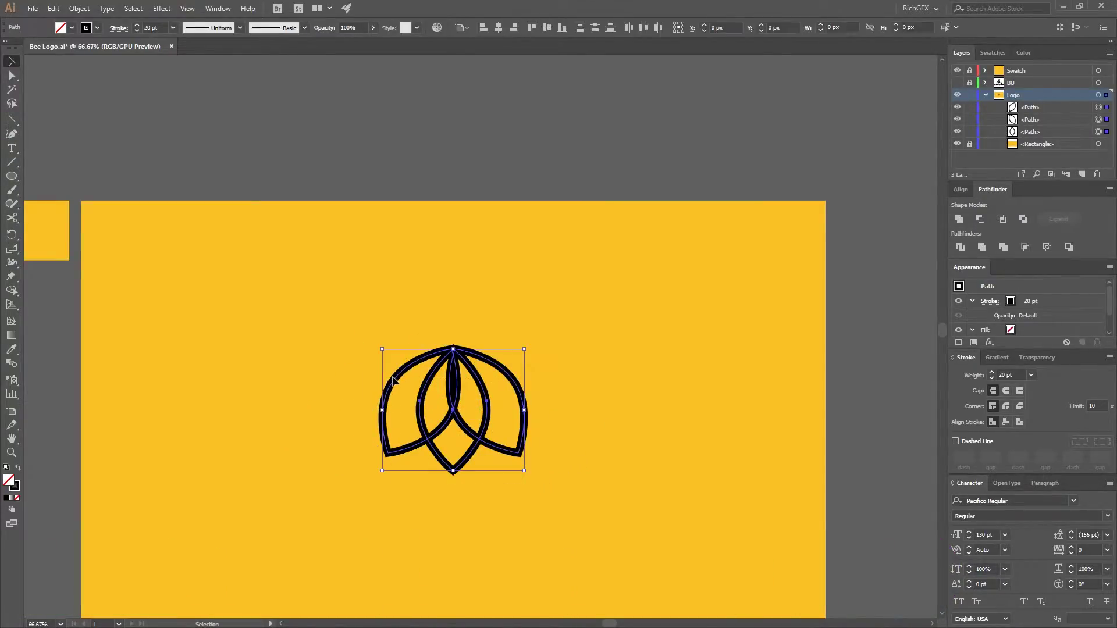
Expand the three lenses' fill and stroke into solid shapes
left_click(79, 8)
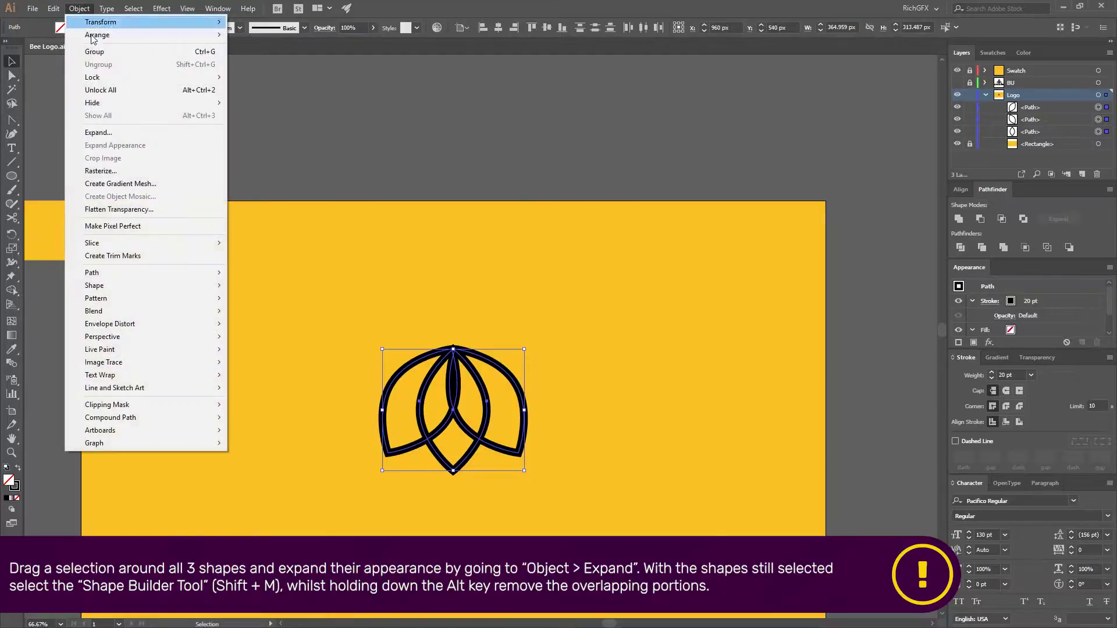
left_click(153, 133)
left_click(647, 301)
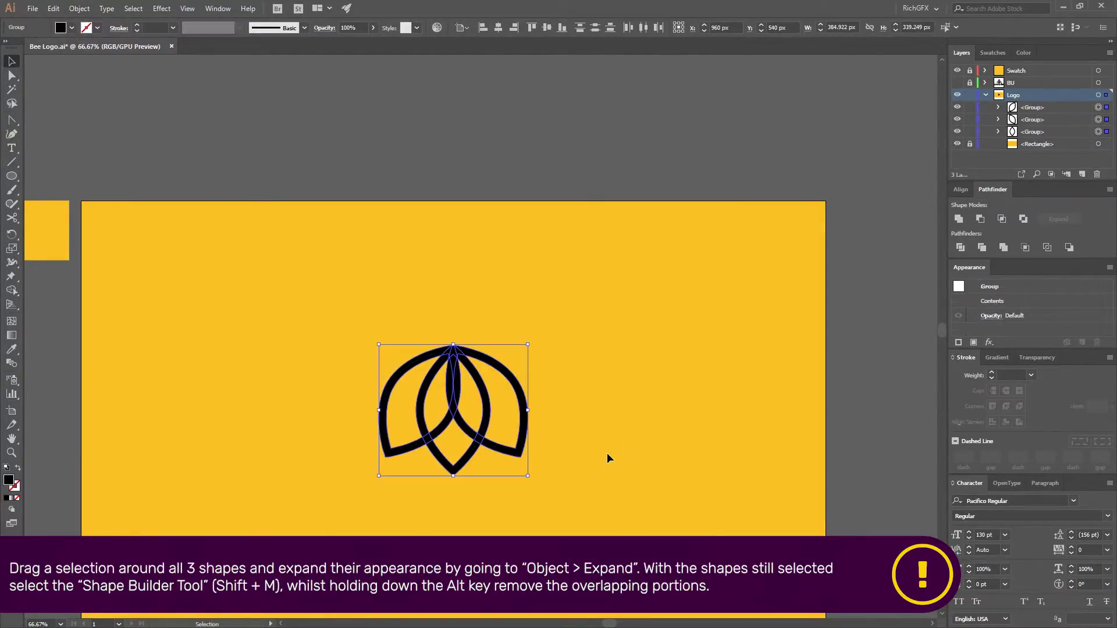
Remove two overlapping inner pieces with the Shape Builder tool
key("shift+m")
scroll(449, 360, "up", 3)
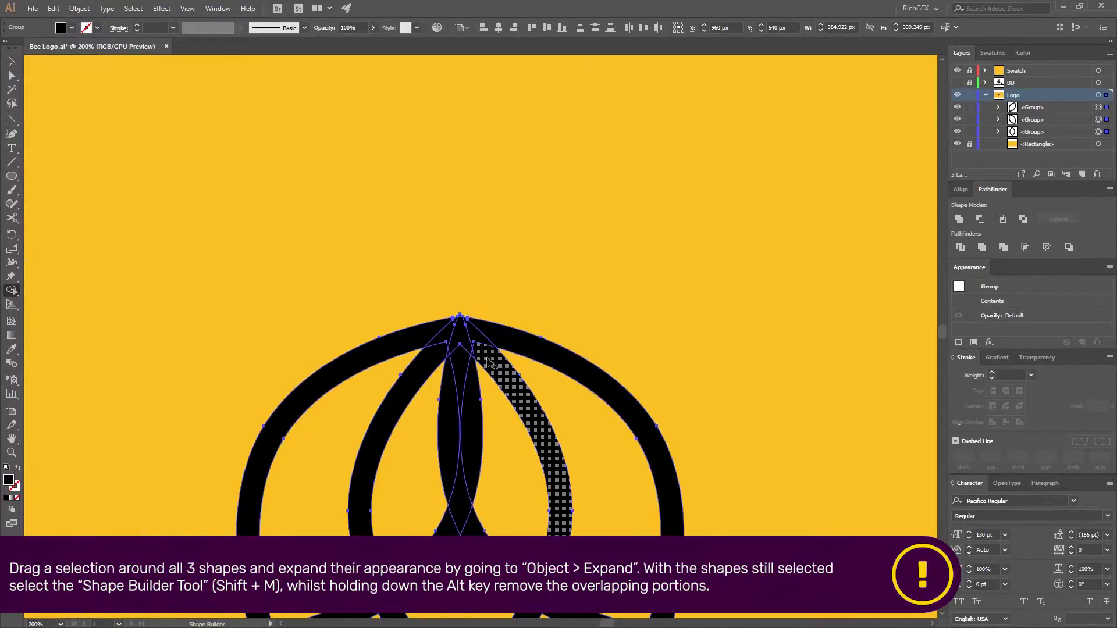
left_click(447, 413, "alt")
left_click(461, 521, "alt")
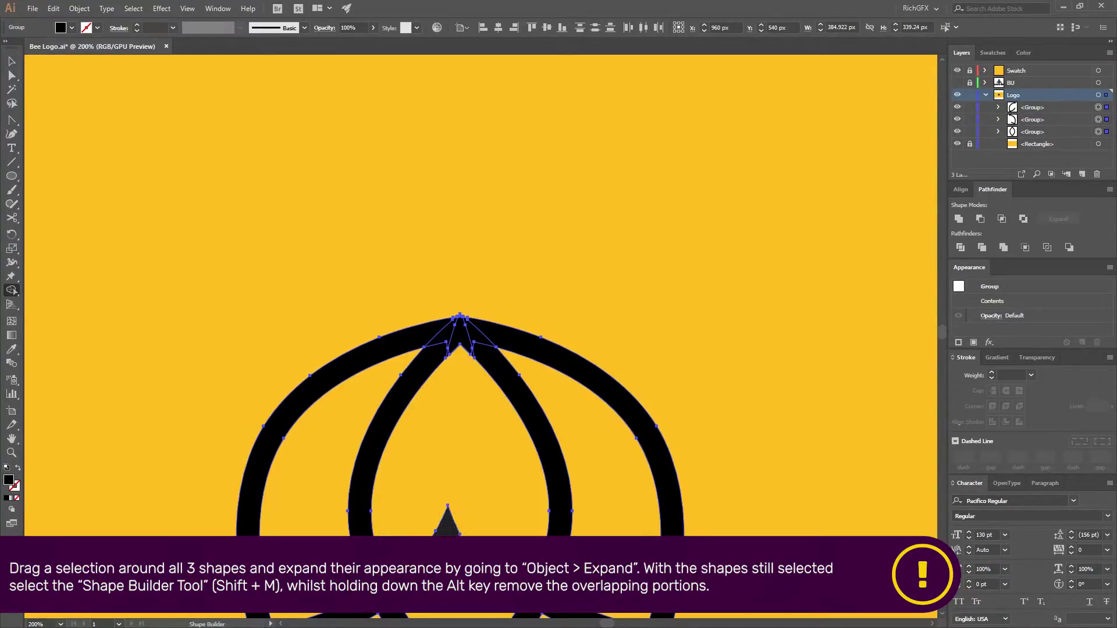
scroll(643, 511, "down", 1)
scroll(643, 511, "down", 1)
Bring the whole logo into view and deselect it
key("v")
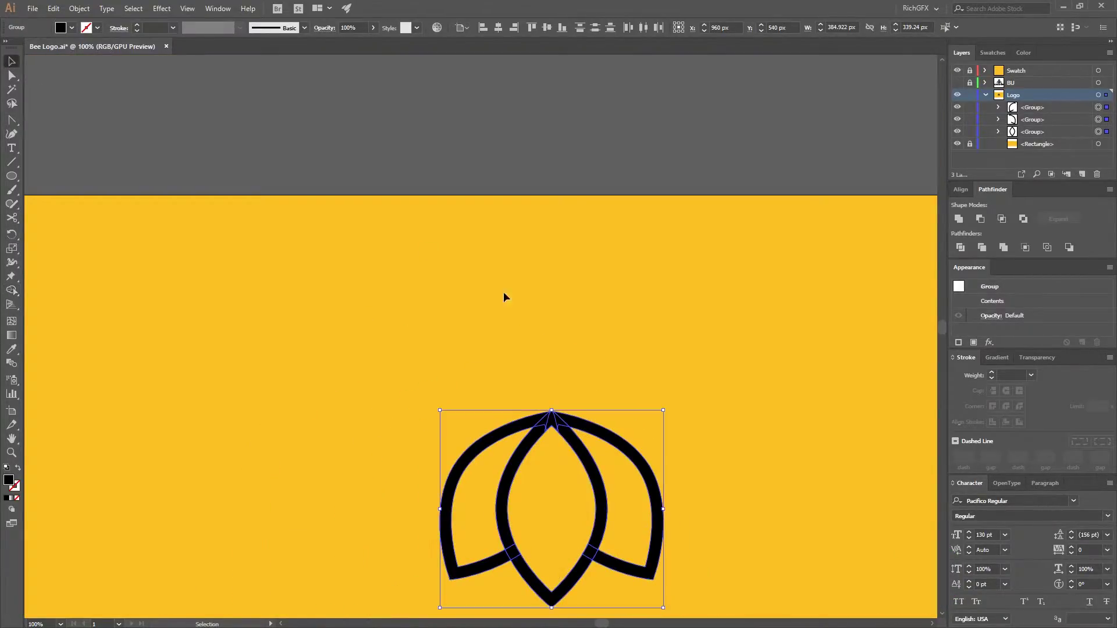
left_click_drag(504, 297, 319, 154)
left_click(116, 286)
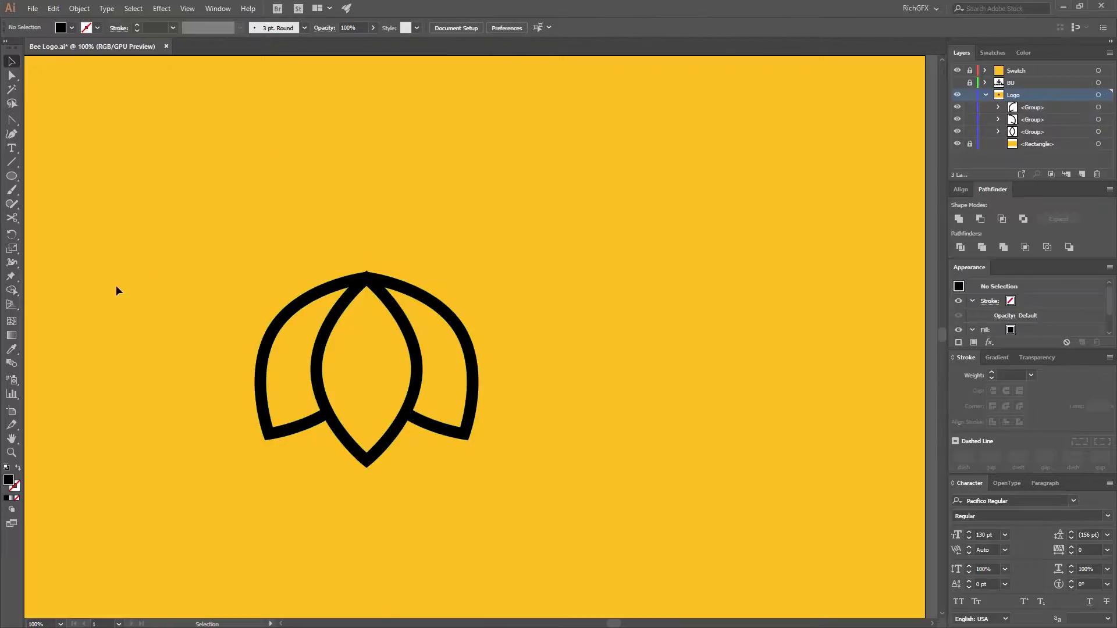
left_click(11, 175)
Draw a 115 px unfilled circle with a 20 pt black stroke above the logo
left_click_drag(291, 157, 357, 224)
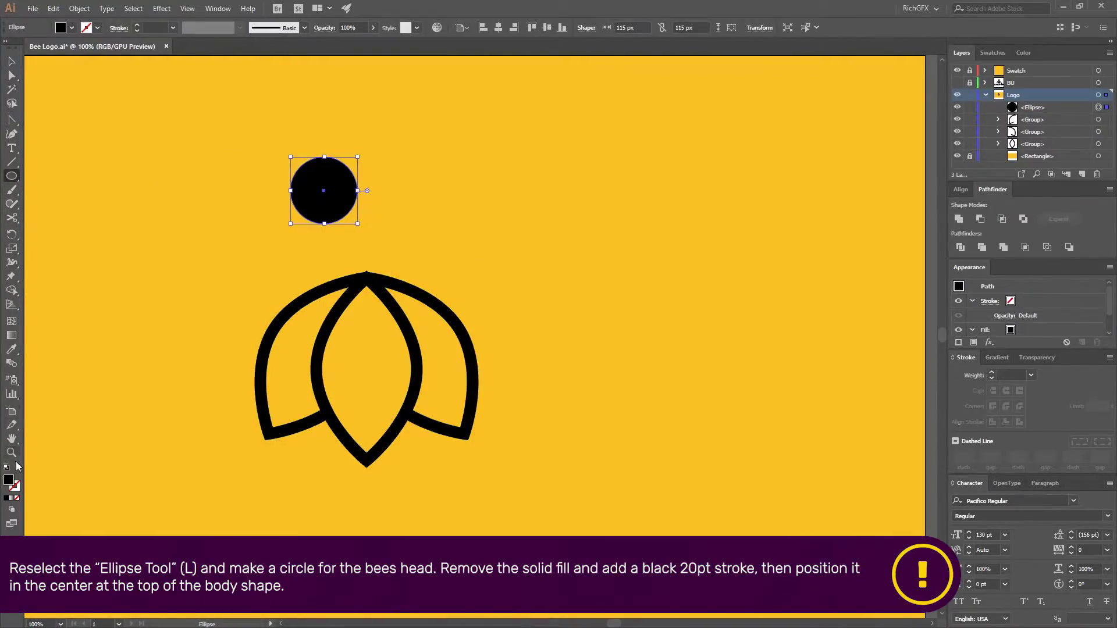
left_click(18, 467)
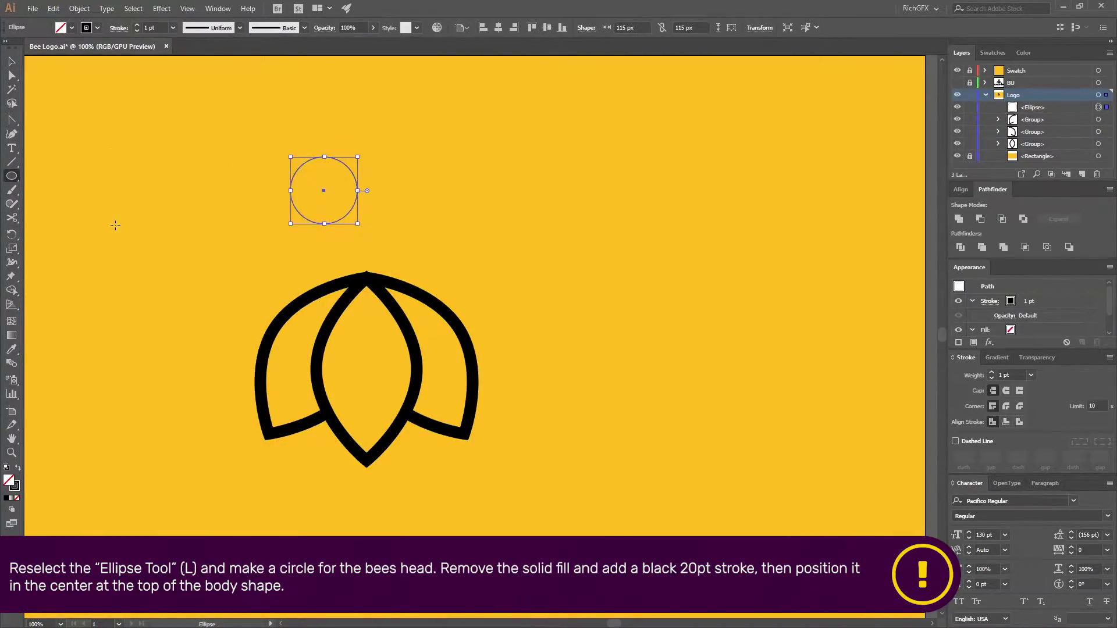
double_click(154, 27)
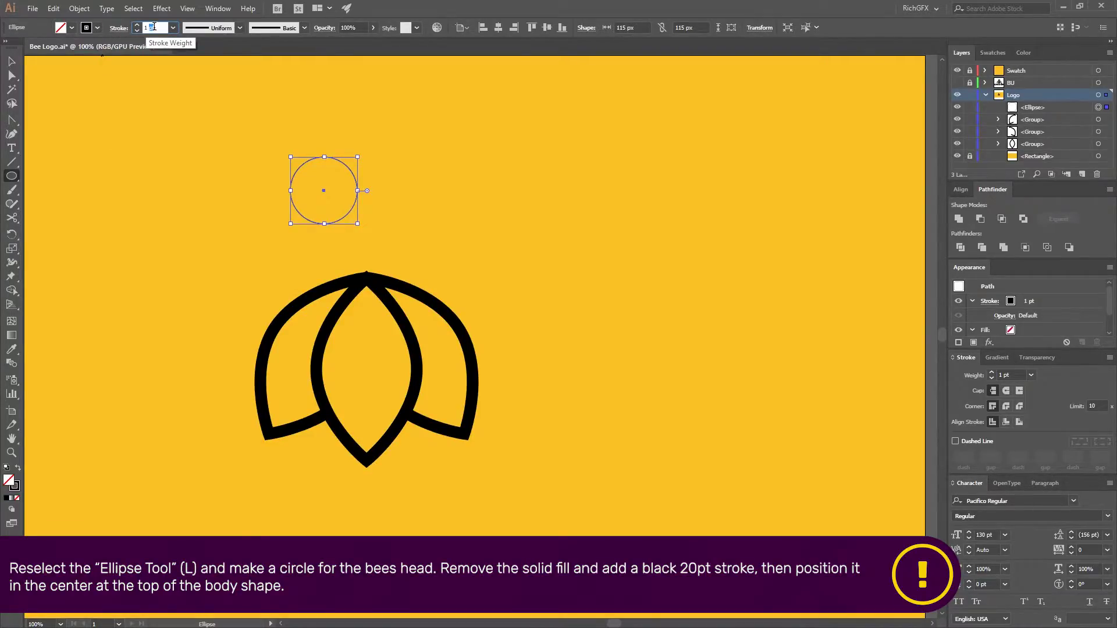
type("20")
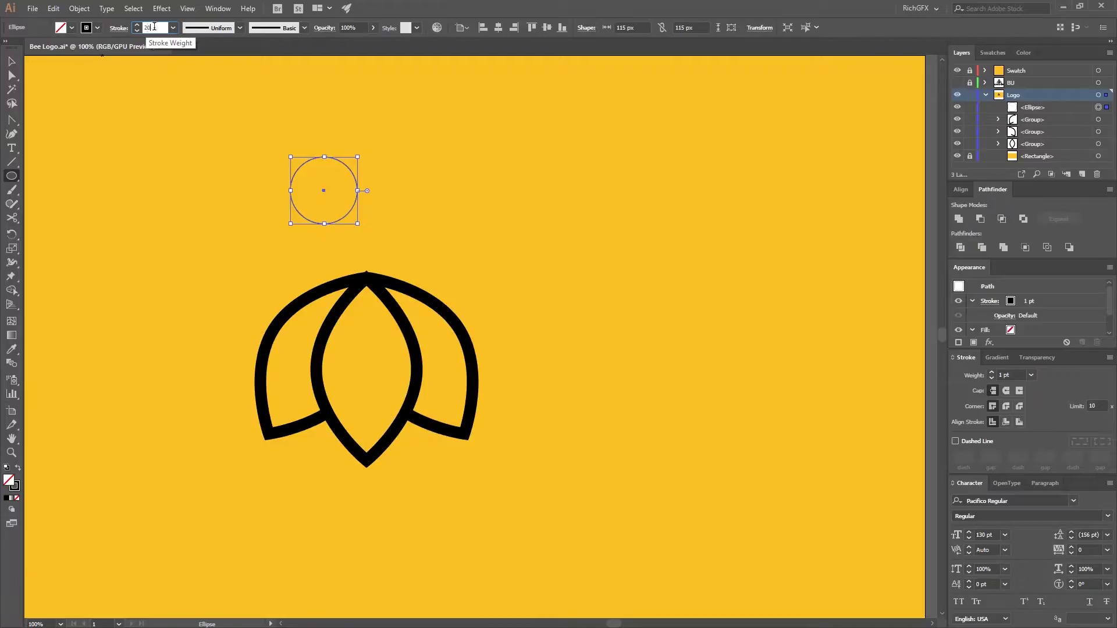
key("Return")
Move the circle onto the wings and shrink it to about 103 px as the head
left_click(12, 61)
mouse_move(346, 214)
left_mouse_down()
mouse_move(389, 214)
mouse_move(382, 285)
left_mouse_up()
left_click(406, 228)
left_click(460, 264)
left_click(358, 249)
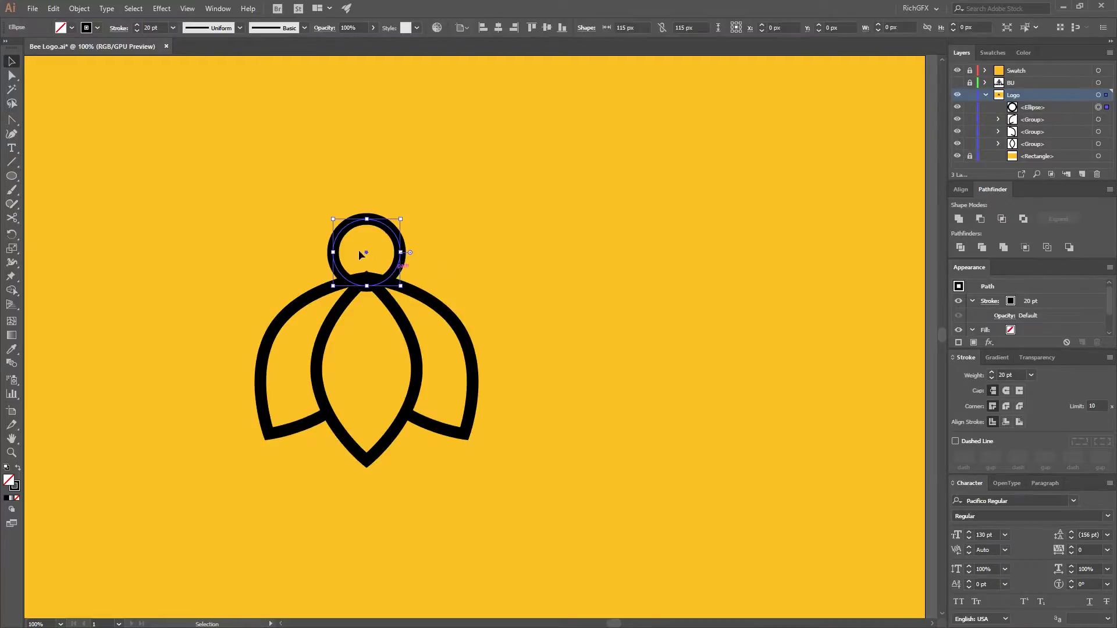
left_click_drag(335, 222, 338, 220)
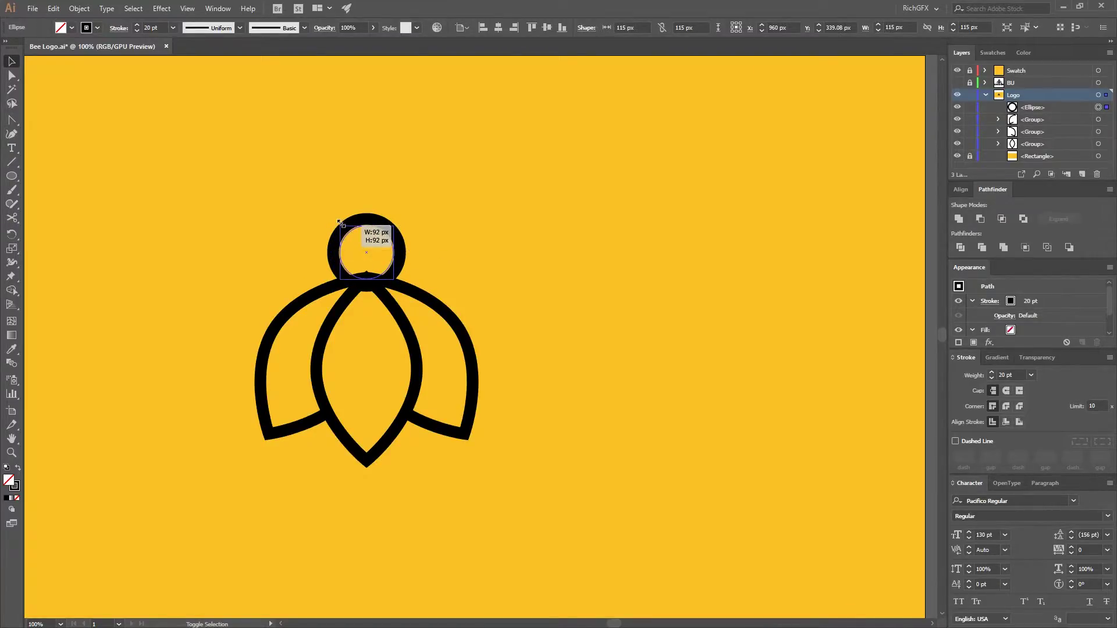
left_click_drag(338, 220, 339, 221)
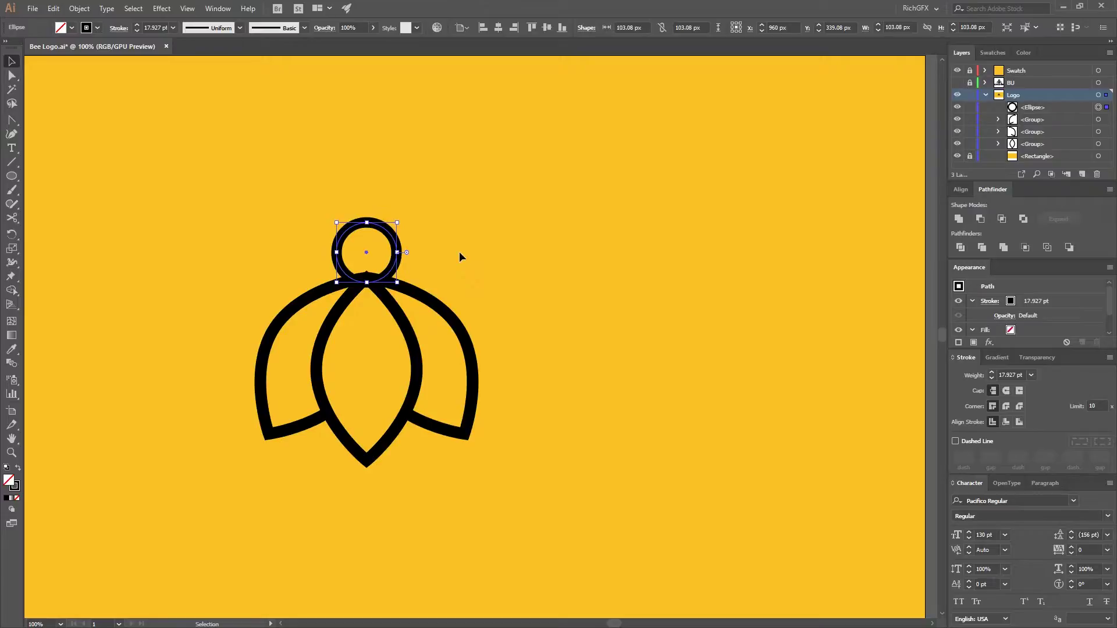
left_click(459, 251)
left_click(399, 262)
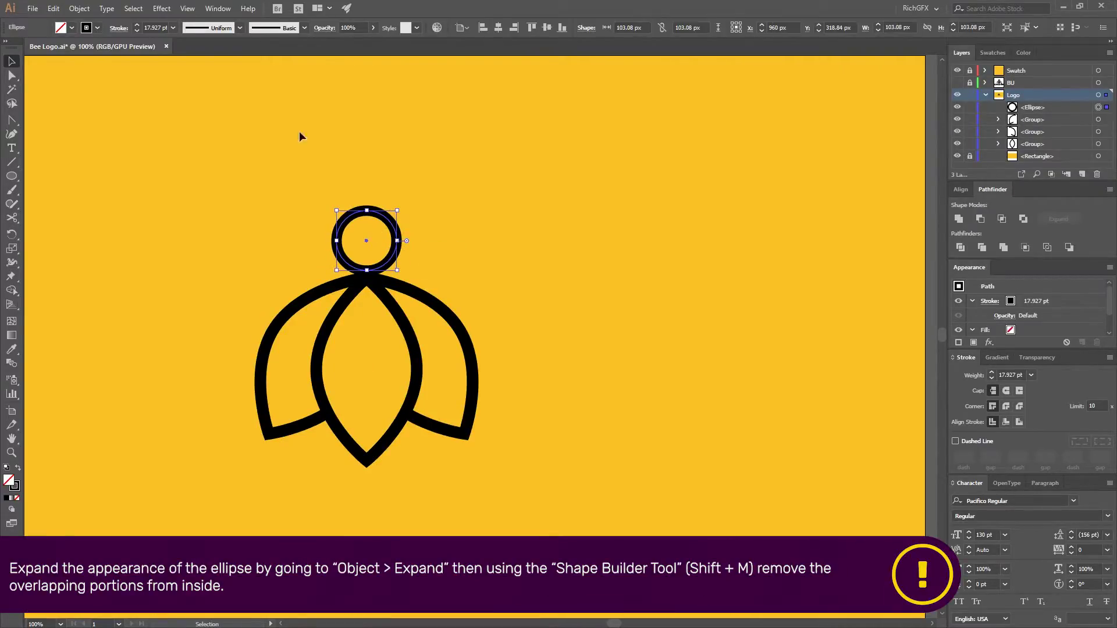
Expand the head outline and remove the overlapping sliver inside it with Shape Builder
left_click(79, 8)
left_click(98, 132)
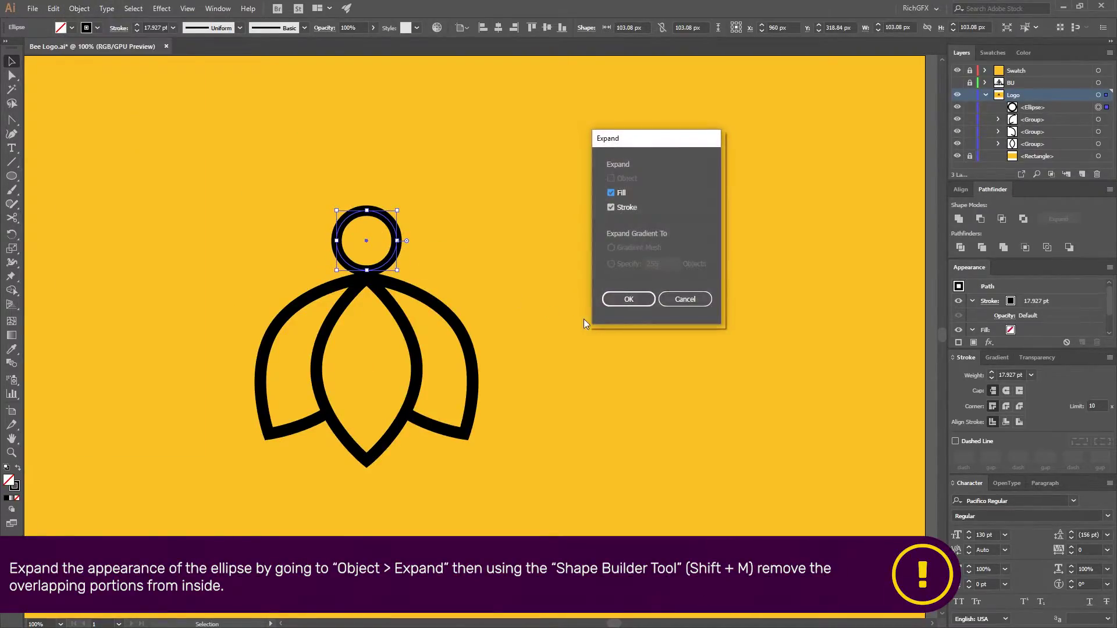
left_click(631, 297)
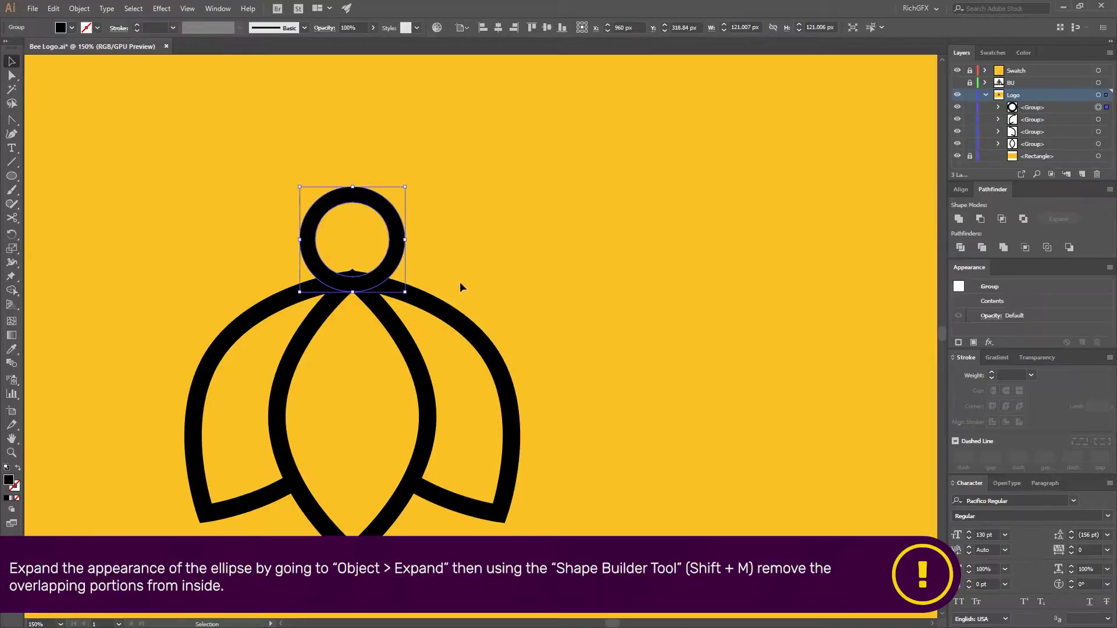
left_click(445, 250)
key("ctrl+a")
key("shift+m")
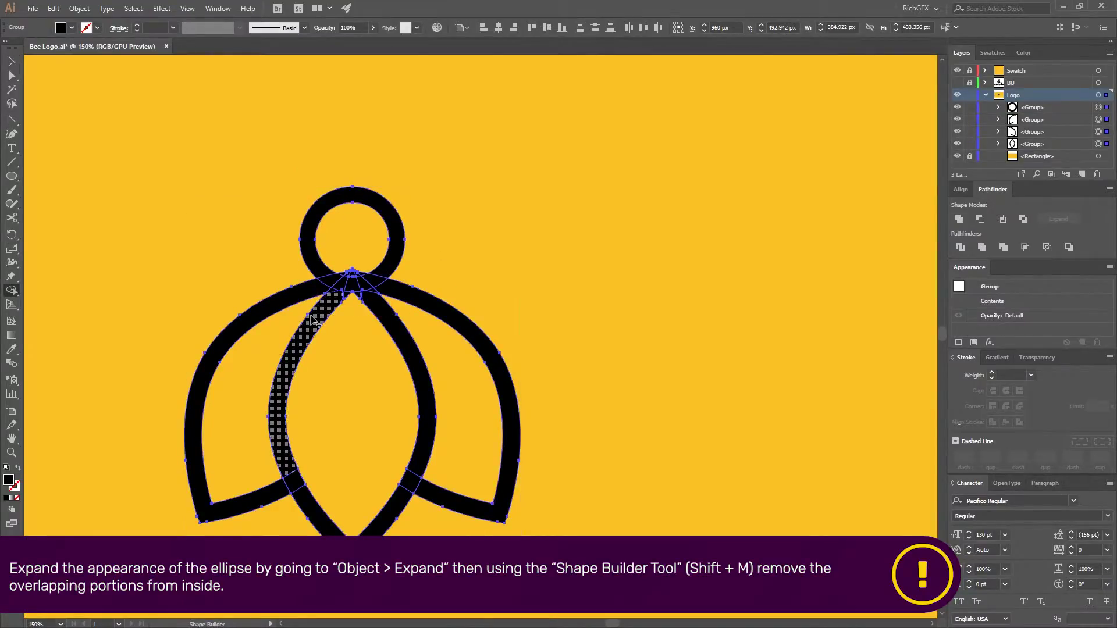
scroll(321, 262, "up", 3)
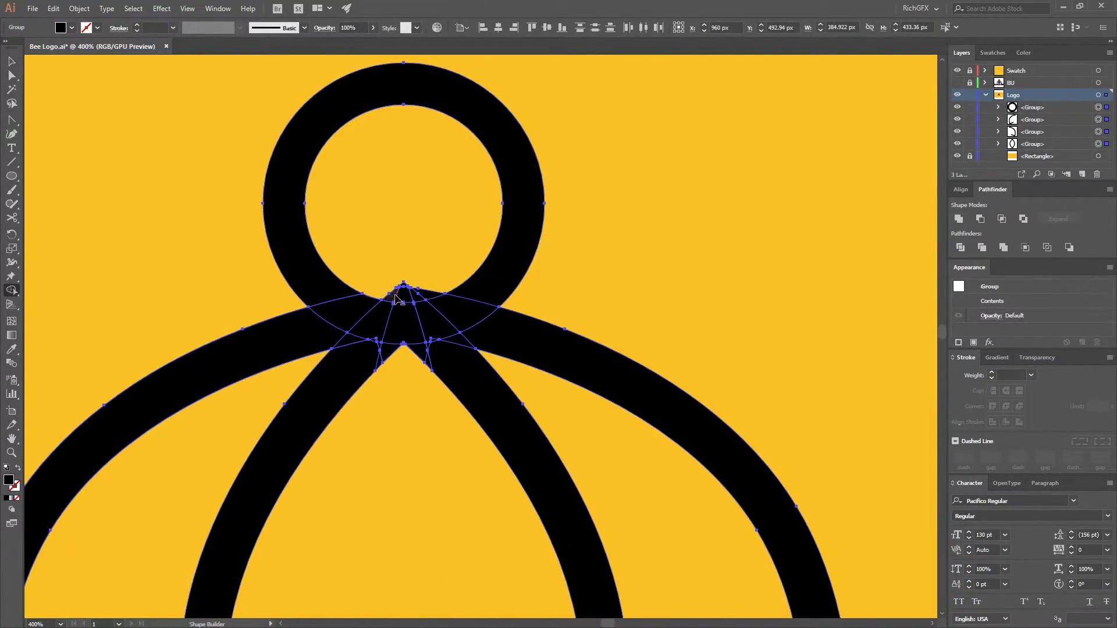
left_click(404, 296, "alt")
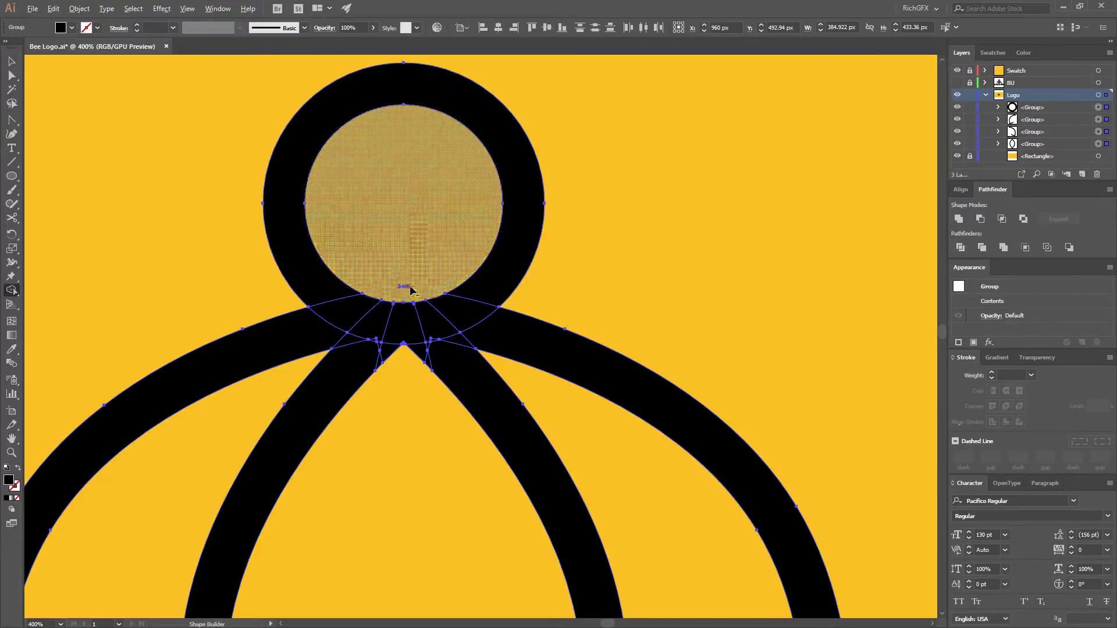
Deselect and zoom out to show the whole bee and artboard
key("v")
key("ctrl+shift+a")
key("ctrl+1")
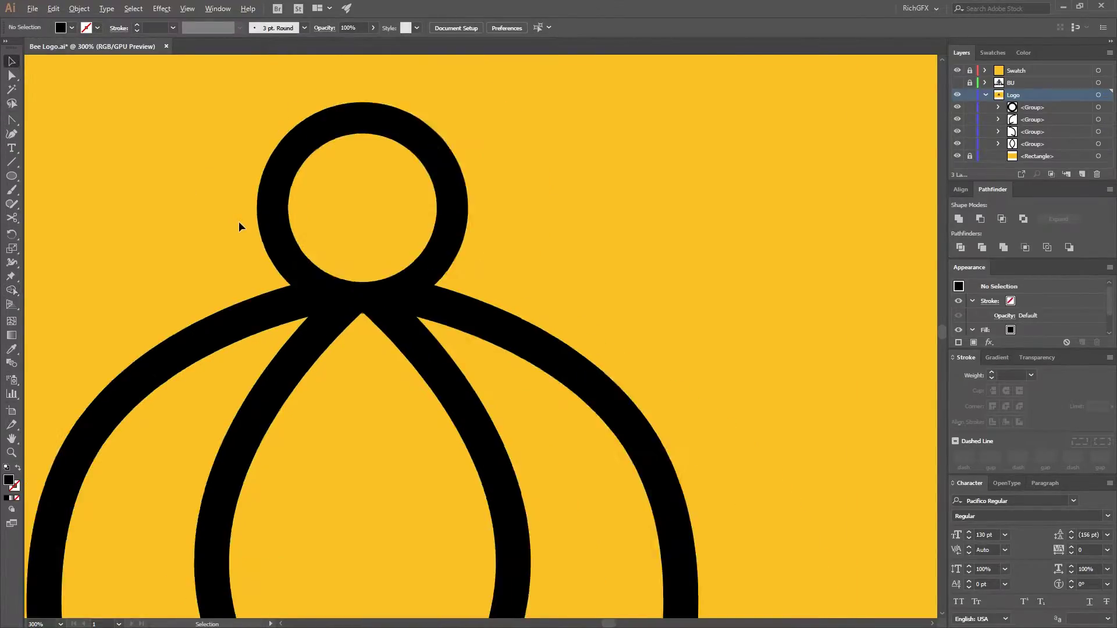
left_click_drag(401, 249, 582, 258)
key("ctrl+minus")
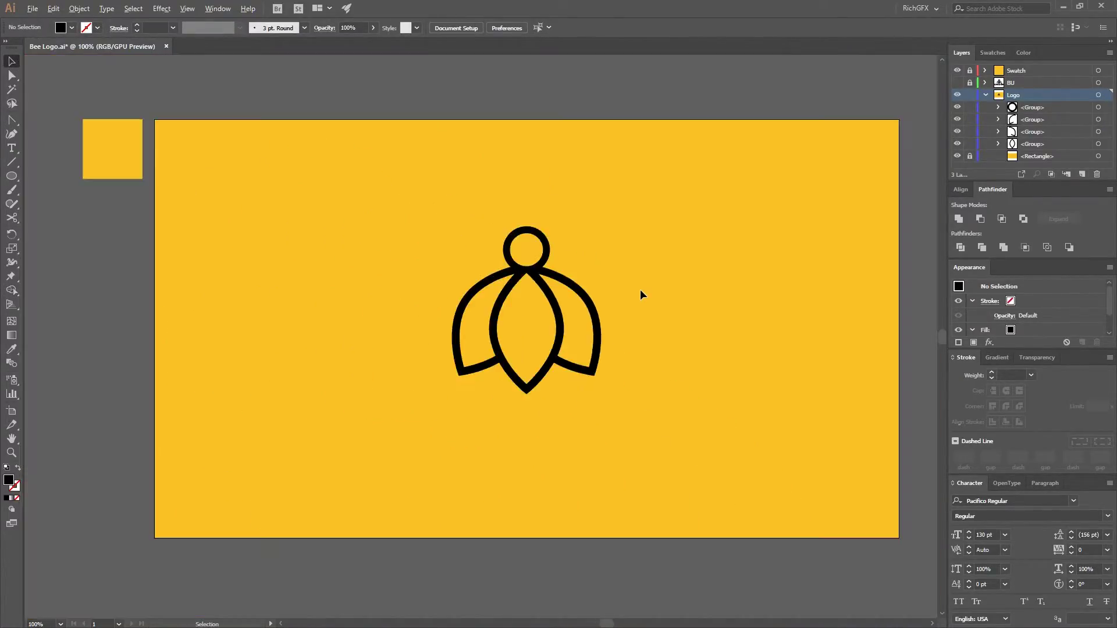
scroll(529, 339, "up", 1)
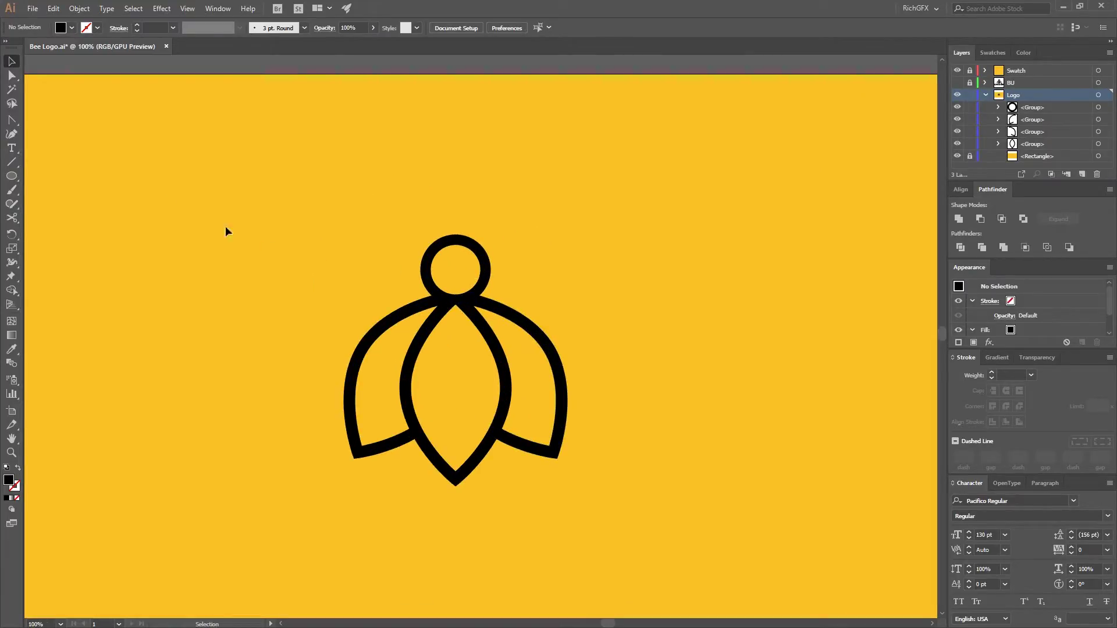
Draw a 147 px circle at upper left with a 20 pt stroke and no fill
key("l")
left_click_drag(130, 193, 216, 279)
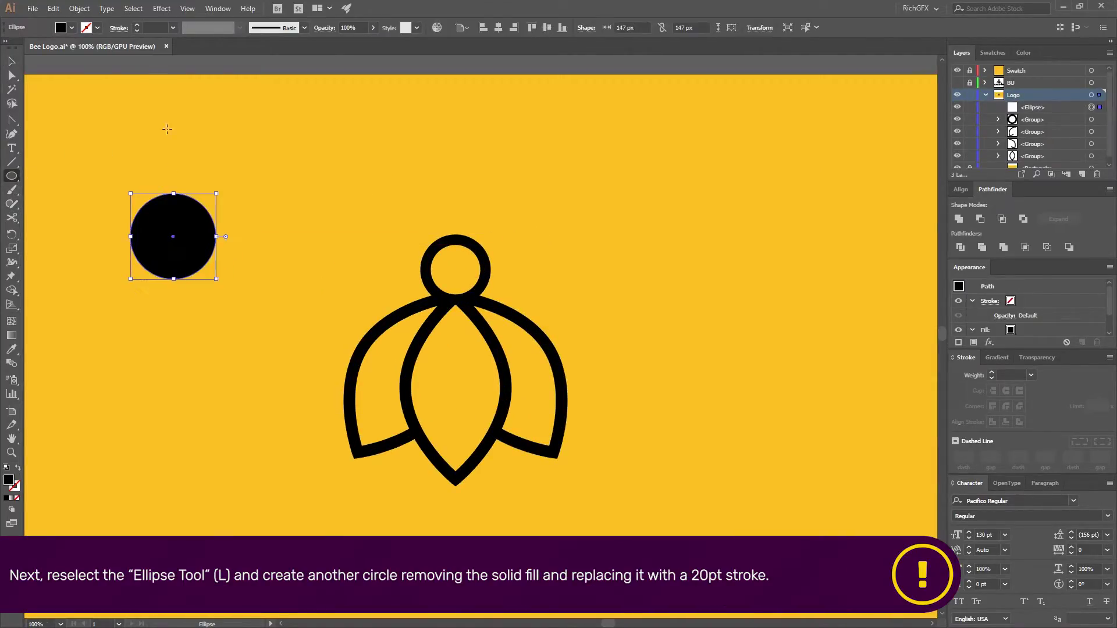
left_click(153, 28)
type("20")
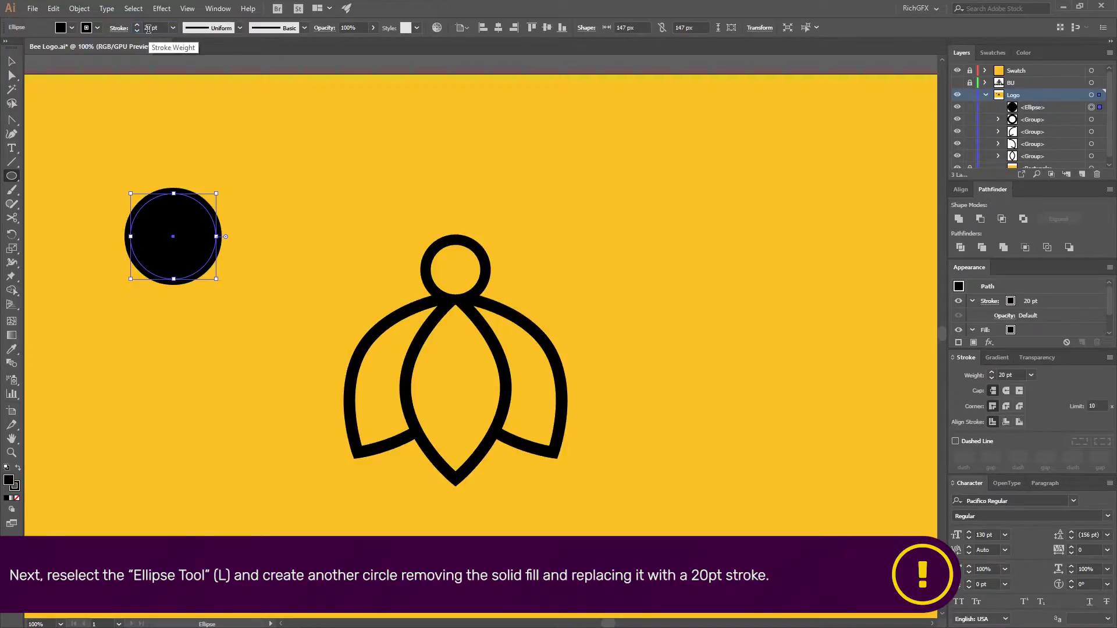
key("Return")
left_click(17, 498)
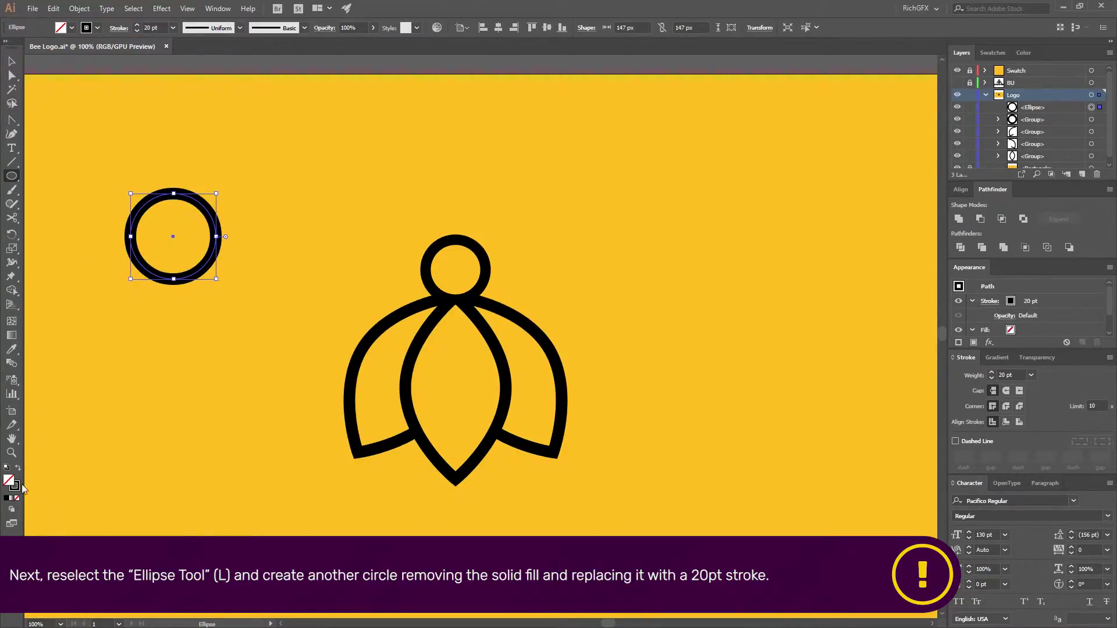
Cut the circle at its top and right points and delete the larger segment
key("c")
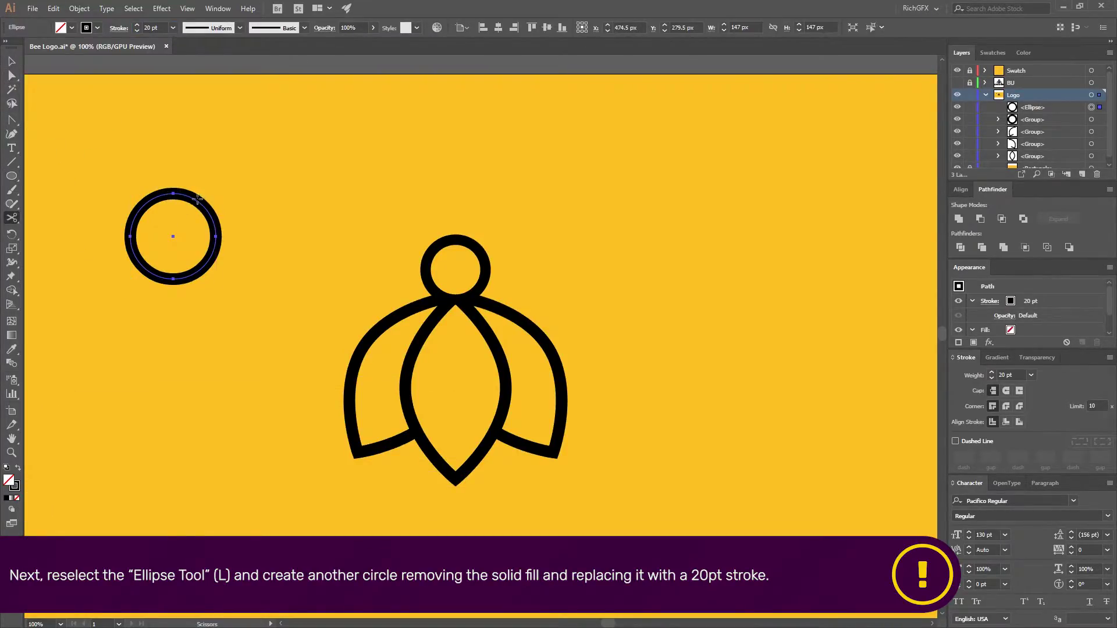
left_click(218, 237)
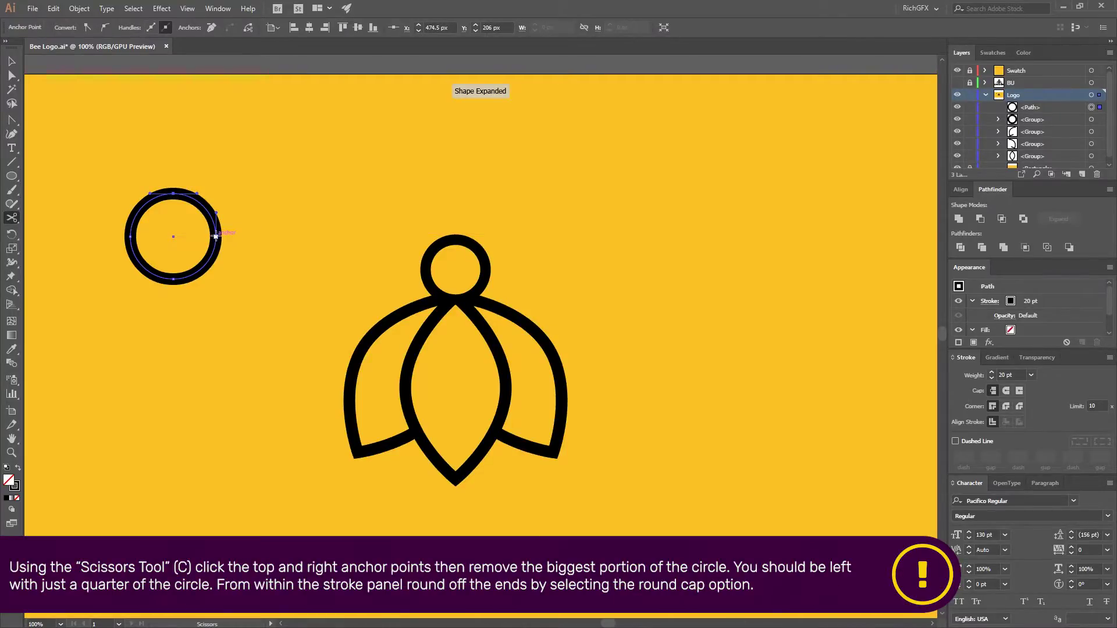
left_click(216, 237)
key("a")
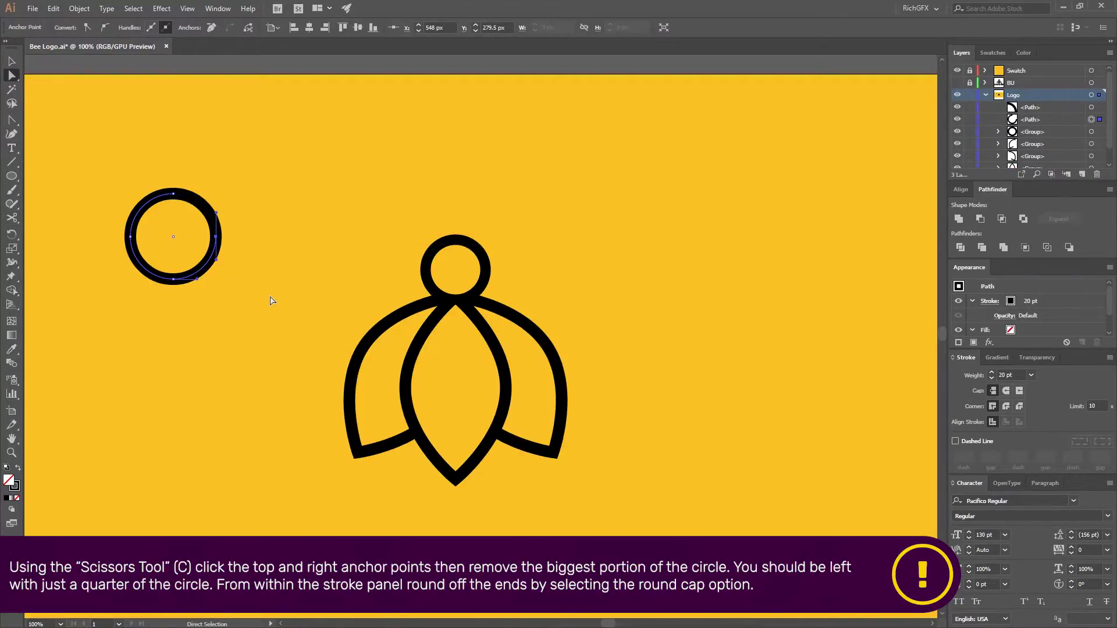
key("Delete")
key("Delete")
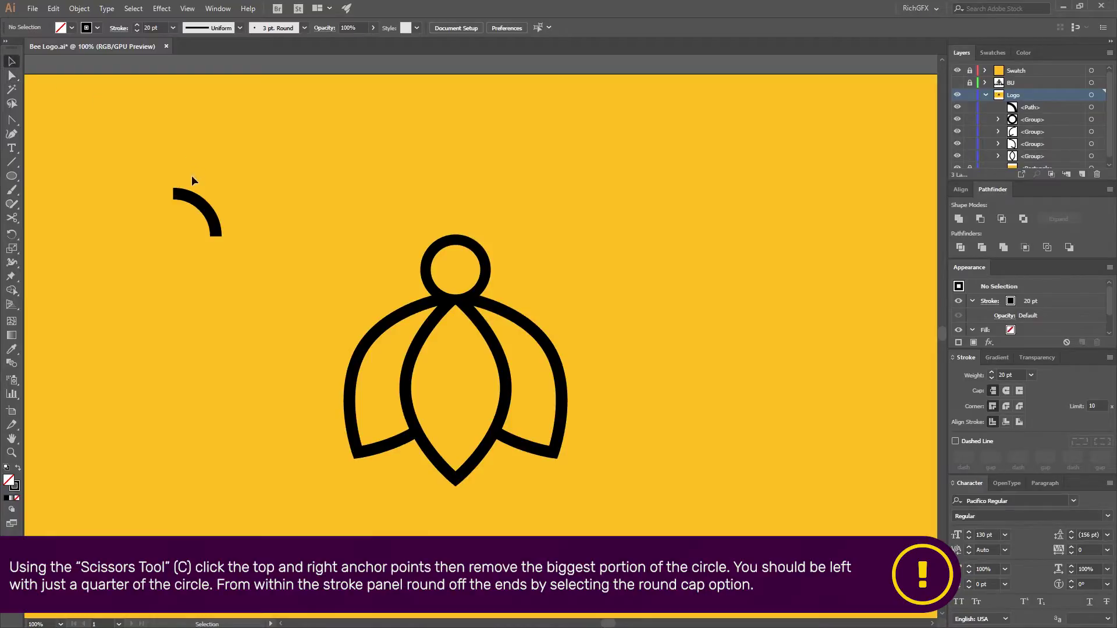
Give the remaining quarter arc round caps
left_click(204, 213)
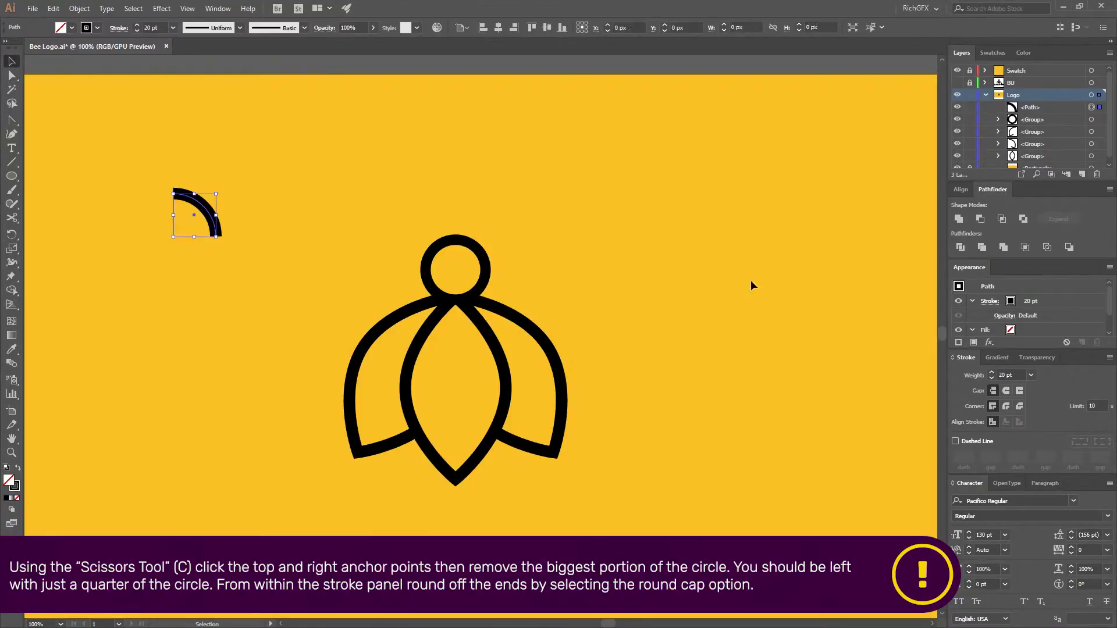
left_click(1006, 406)
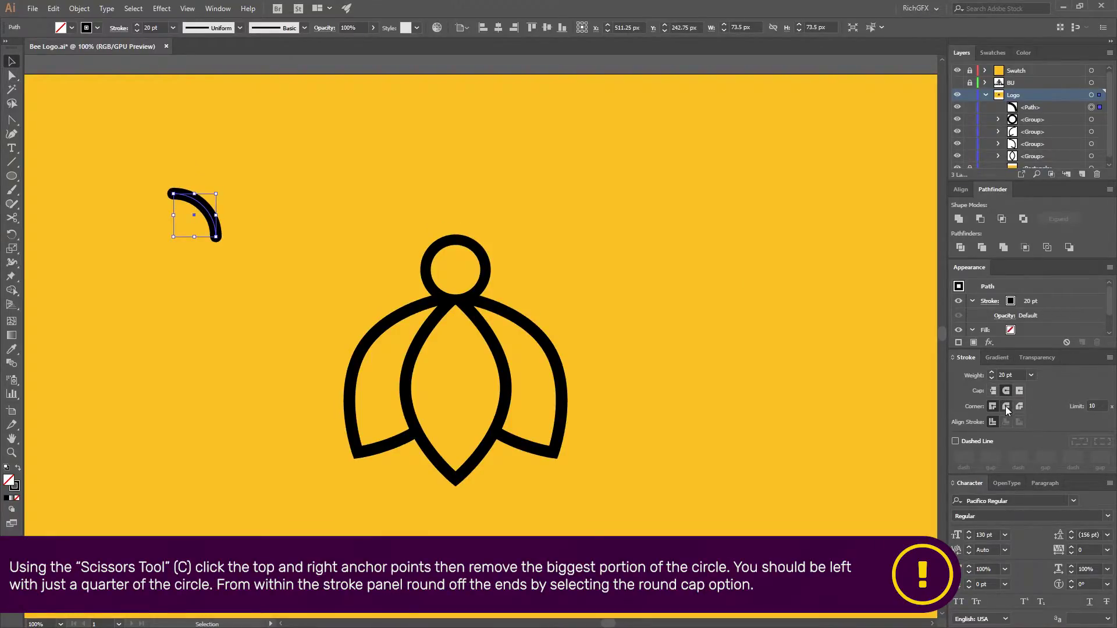
left_click(80, 9)
Expand the arc into a filled shape and shrink it to antenna size on the head
left_click(120, 133)
left_click(640, 302)
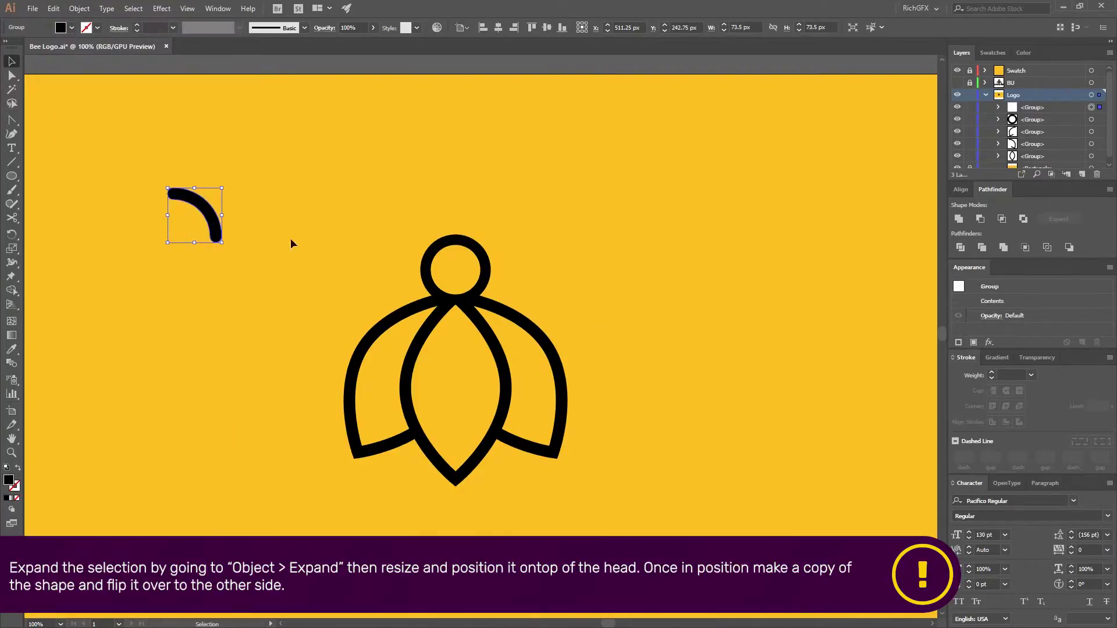
mouse_move(167, 188)
left_mouse_down()
mouse_move(181, 201)
mouse_move(437, 242)
mouse_move(454, 230)
mouse_move(503, 234)
left_mouse_up()
left_click(215, 224)
Reflect a copy of the antenna vertically and place it beside the first
left_click(79, 9)
mouse_move(100, 22)
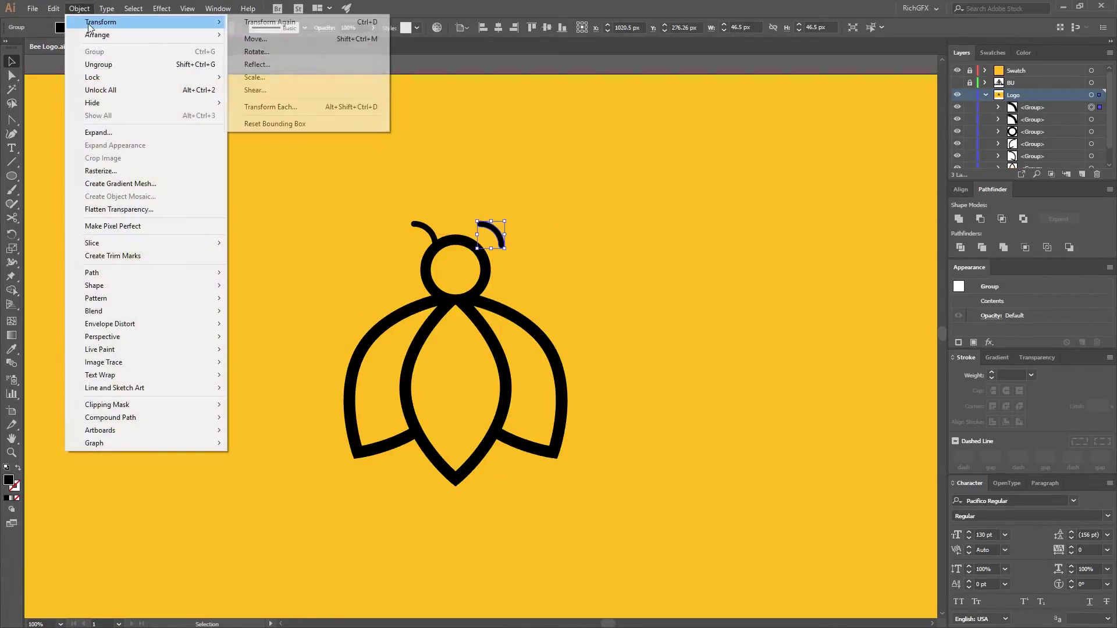
left_click(303, 64)
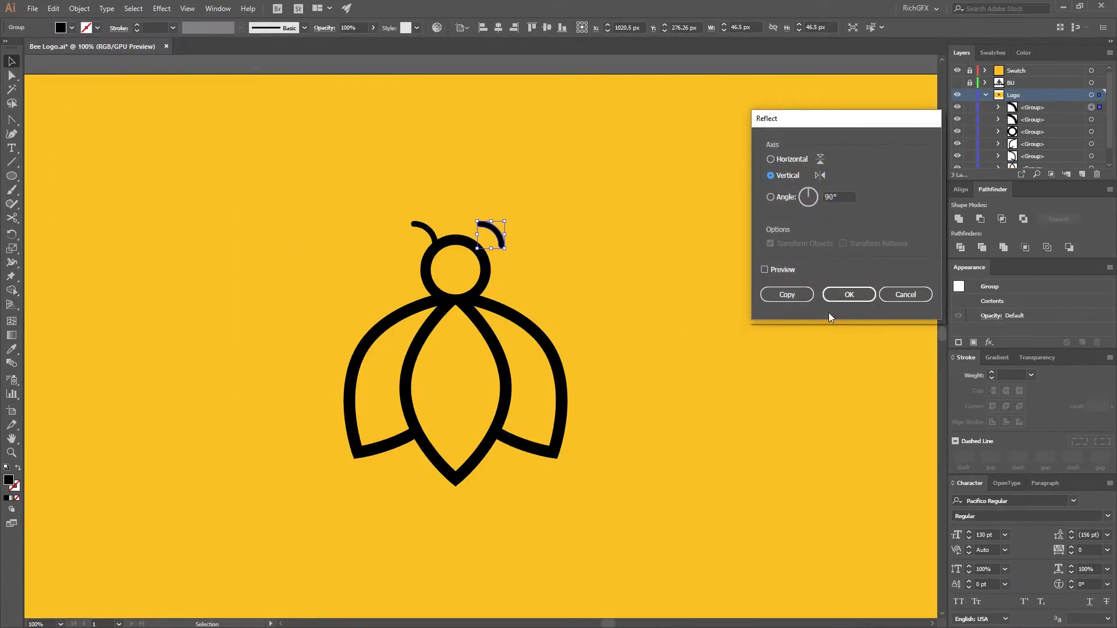
left_click(862, 299)
left_click_drag(485, 234, 474, 234)
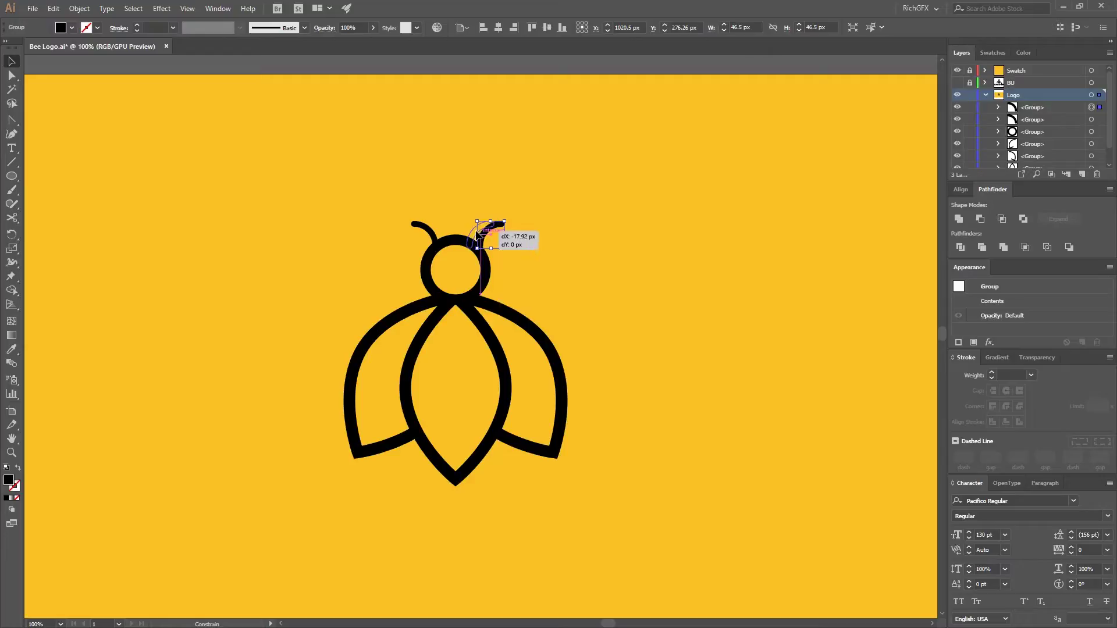
Group the two antennae and centre them horizontally over the head
left_click(407, 233)
left_click(405, 224)
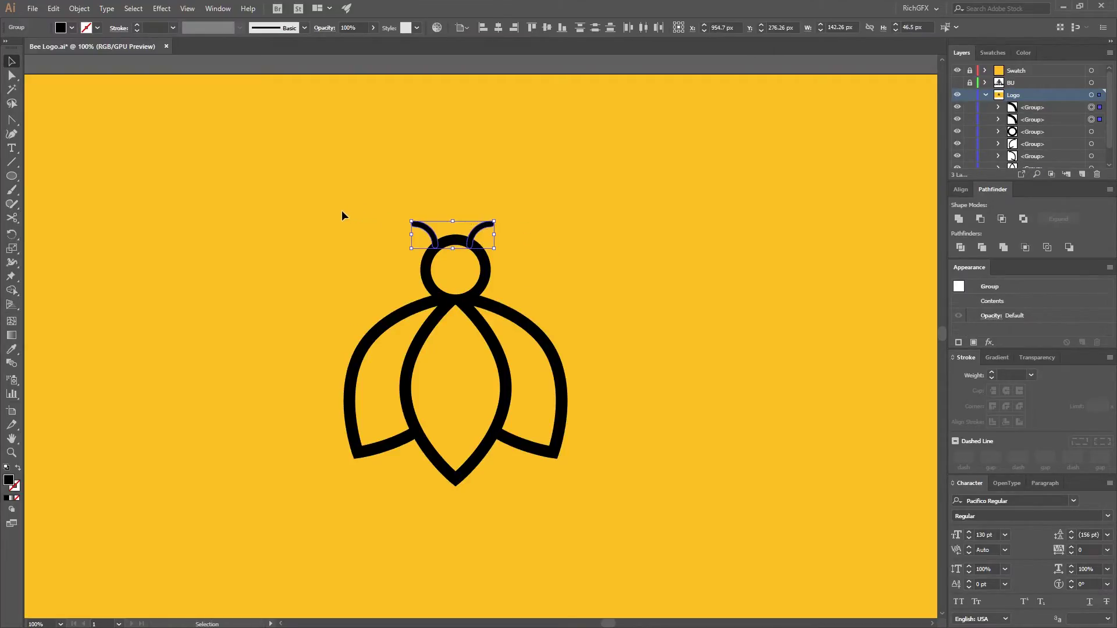
key("a")
key("ctrl+g")
key("v")
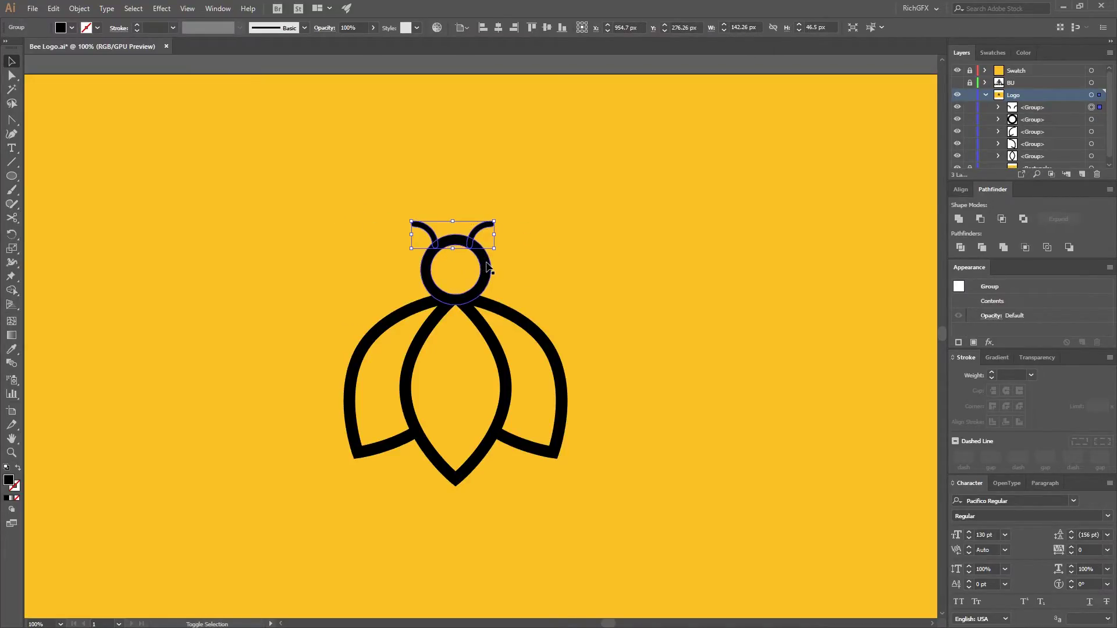
left_click(449, 258, "shift")
left_click(498, 28)
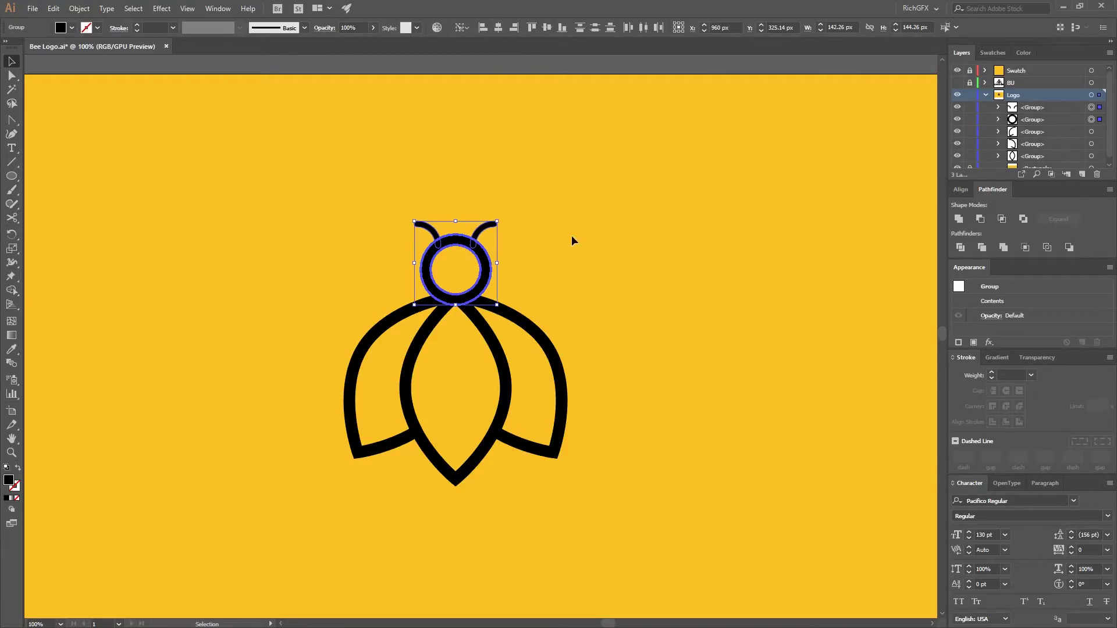
left_click(620, 287)
scroll(655, 337, "down", 3)
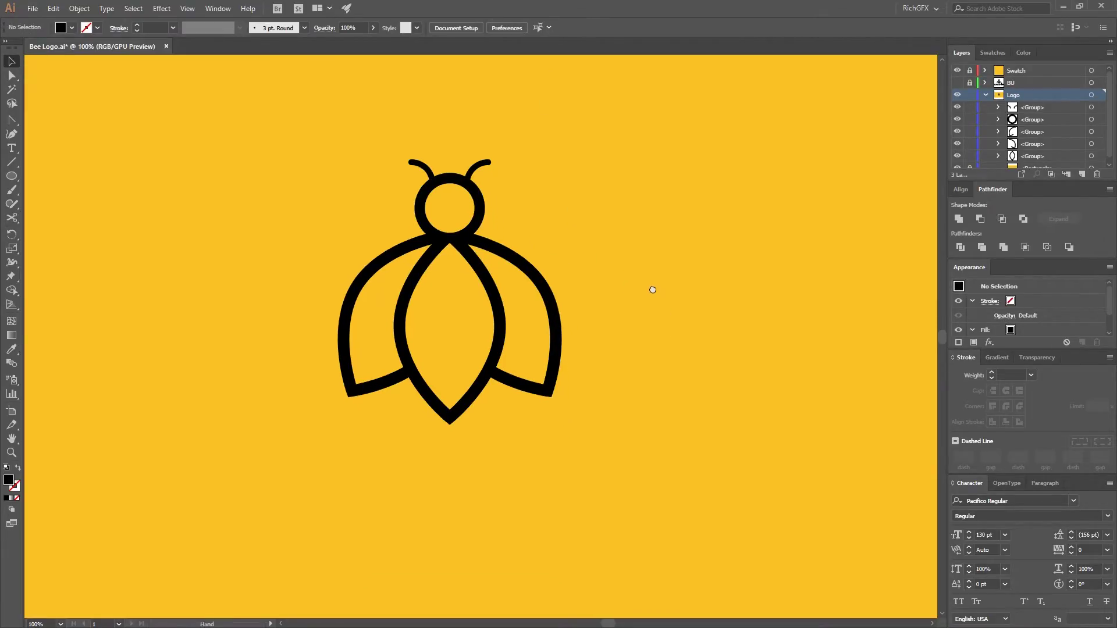
left_click_drag(11, 120, 46, 121)
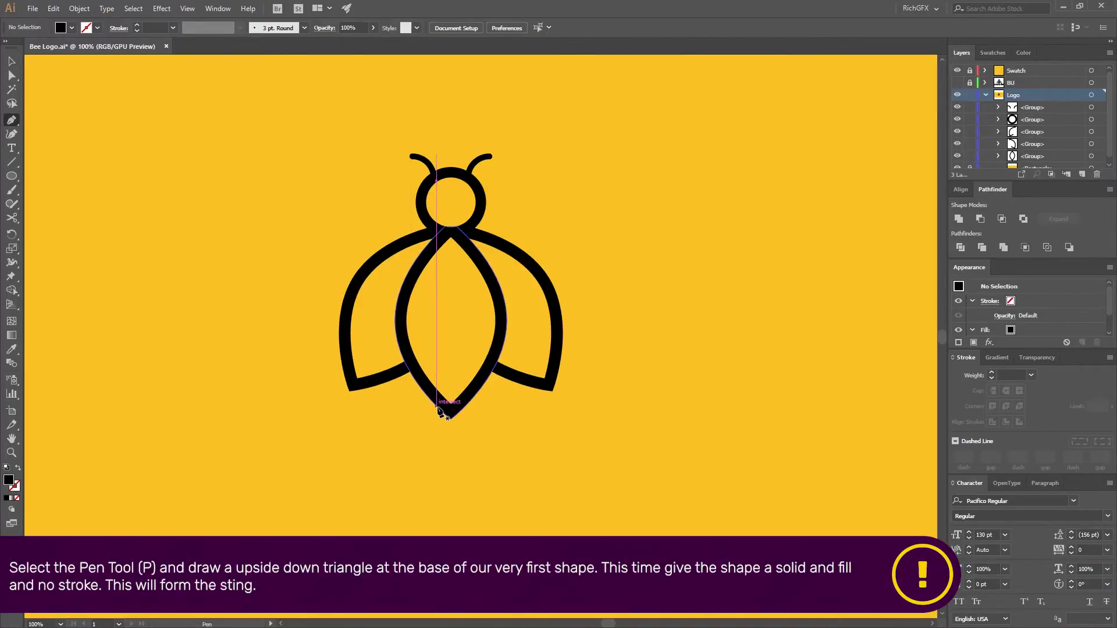
Draw an inverted triangle sting with the Pen tool at the bee's bottom tip
left_click(451, 448)
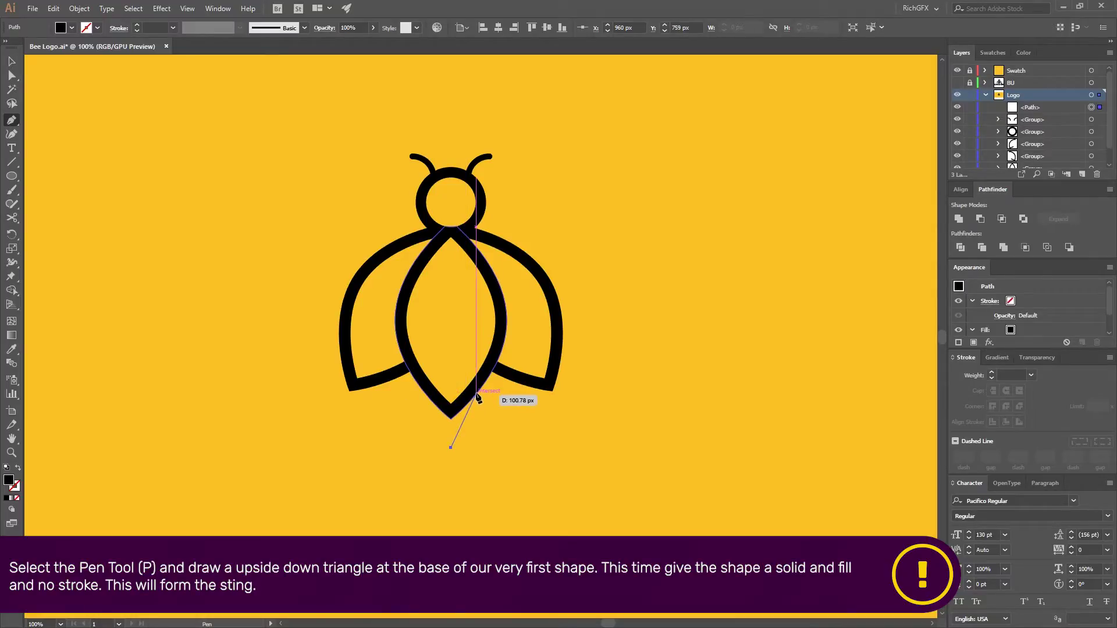
left_click(476, 396)
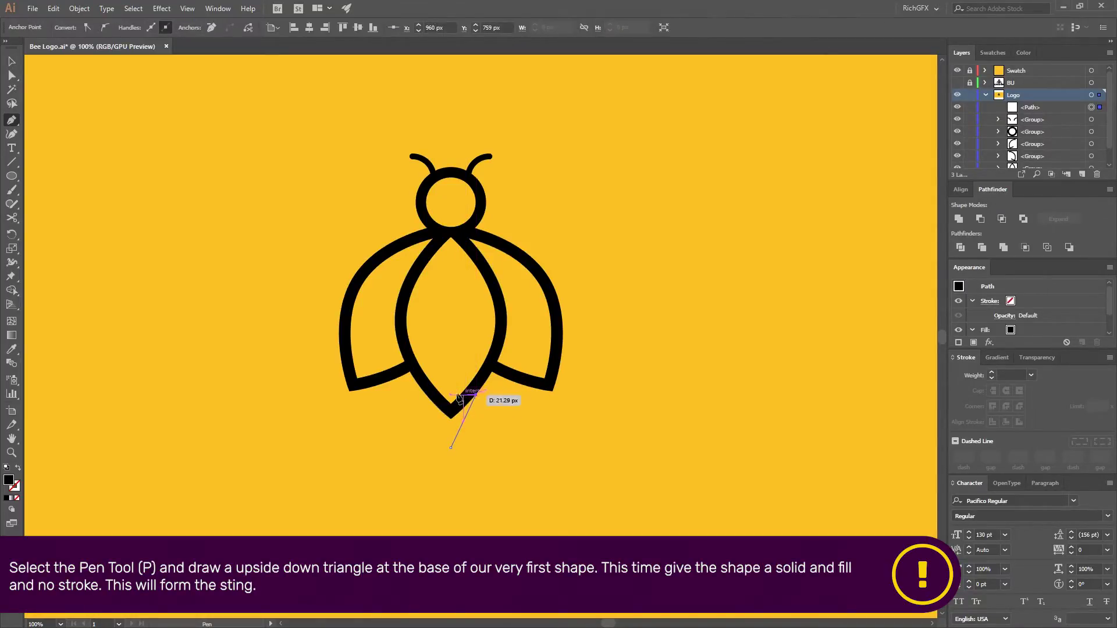
left_click(426, 395)
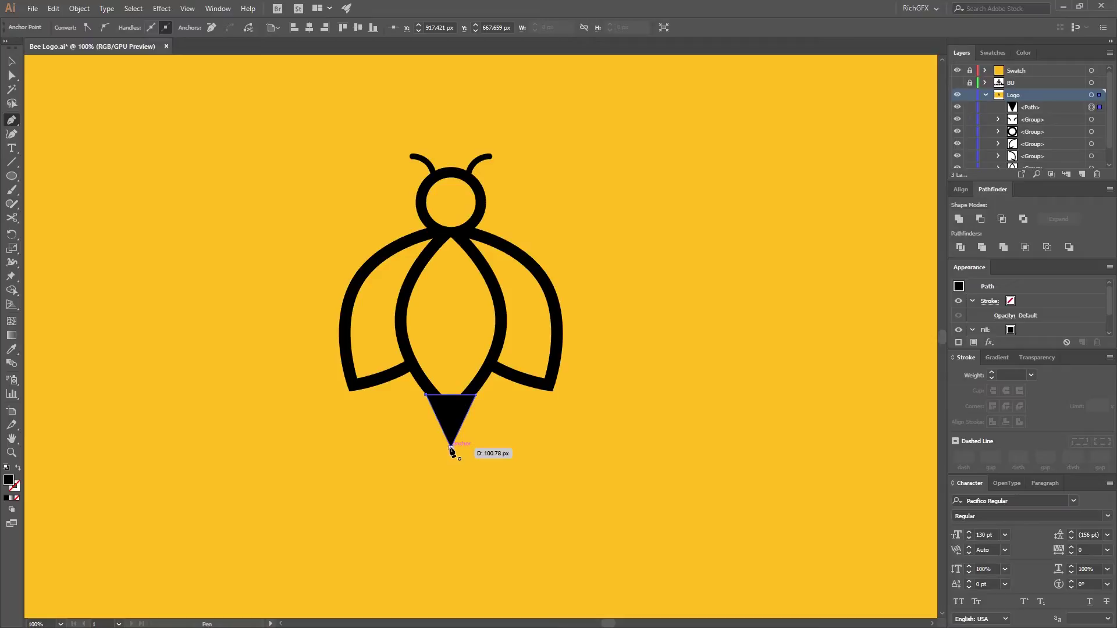
left_click(451, 448)
key("v")
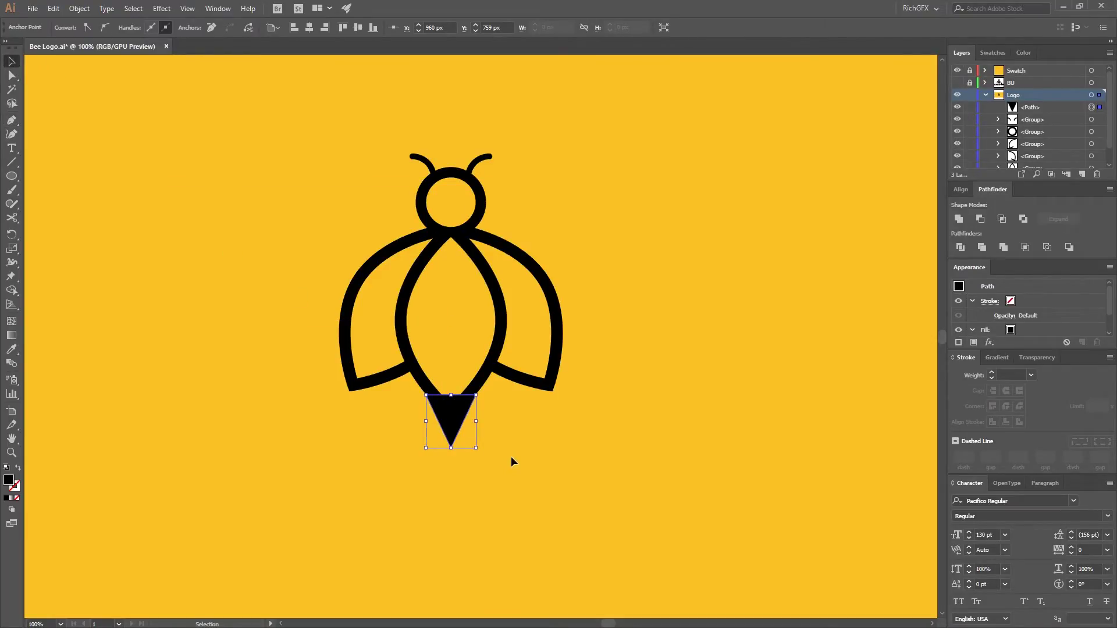
Remove the triangle piece overlapping the body outline with Shape Builder
left_click_drag(510, 456, 438, 379)
key("shift+m")
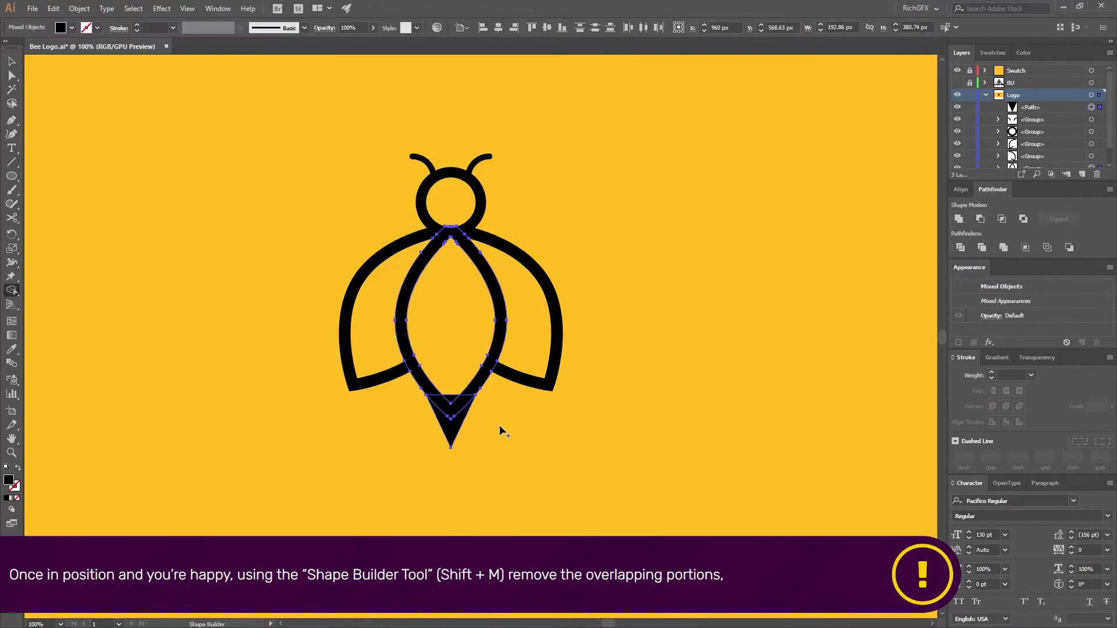
left_click(451, 406, "alt")
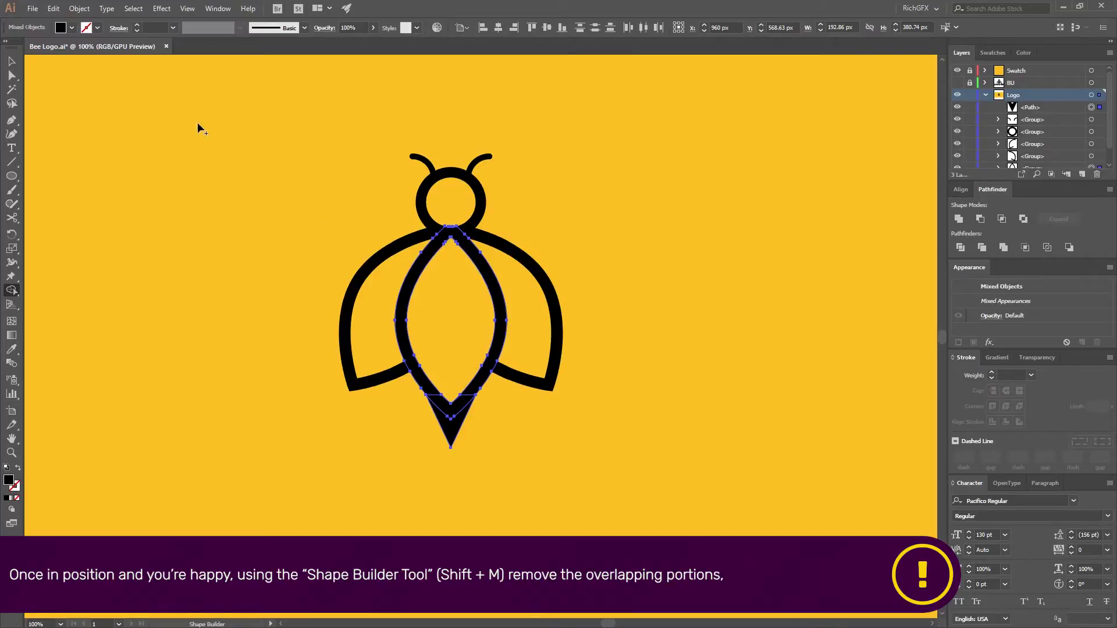
Scale the sting down to a smaller size
left_click(12, 62)
left_click(631, 468)
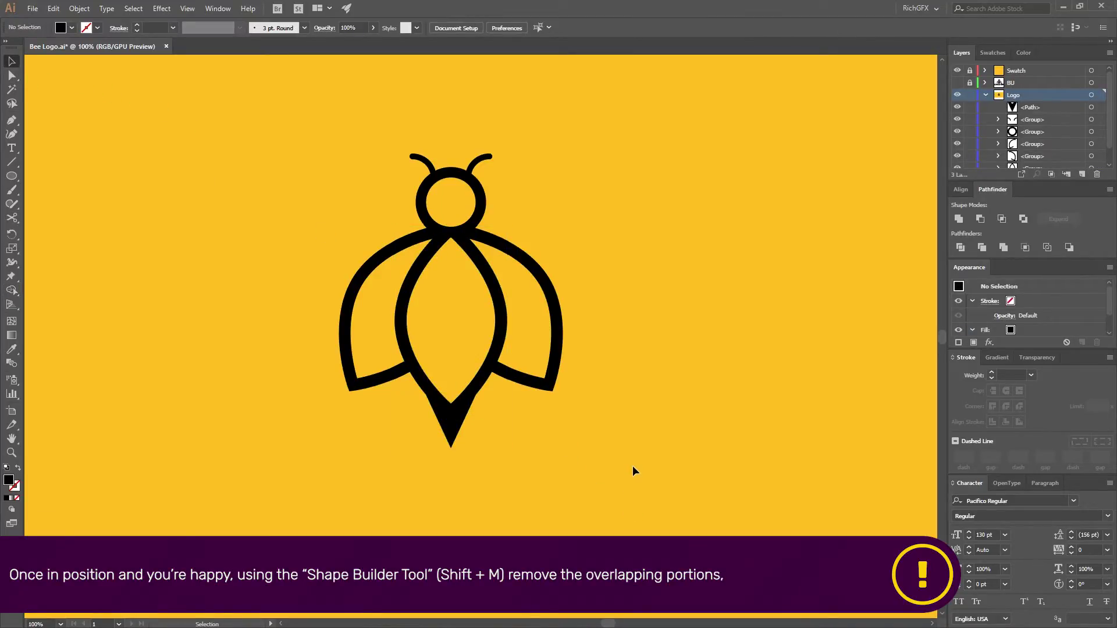
left_click(454, 431)
left_click_drag(429, 449, 433, 444)
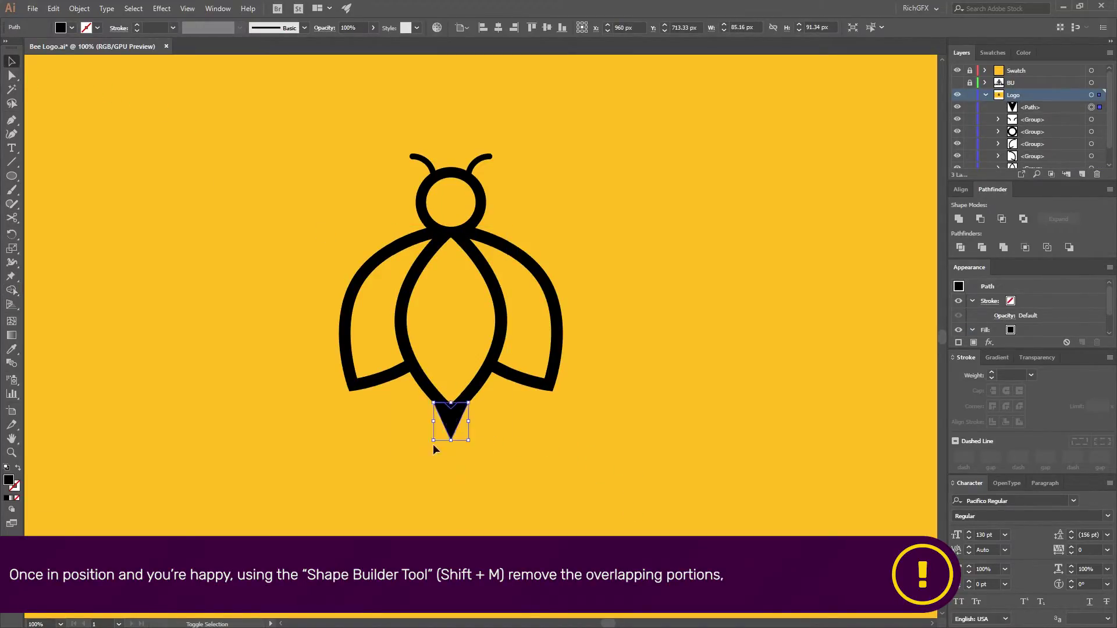
left_click(590, 432)
scroll(676, 370, "down", 2)
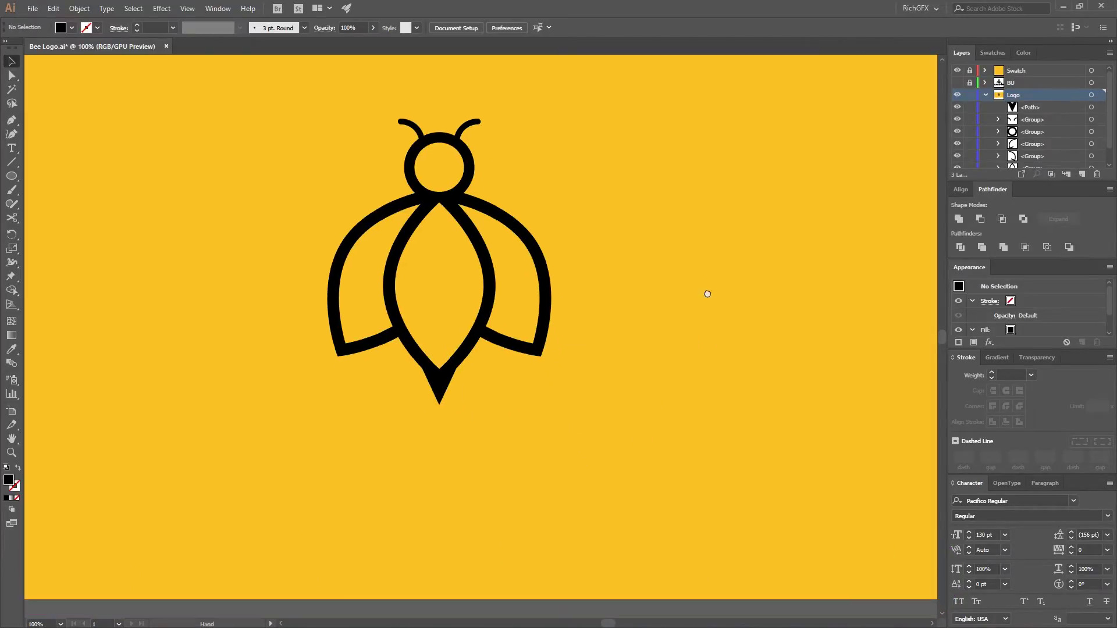
scroll(706, 292, "down", 2)
left_click(11, 175)
Draw a large unfilled circle with a 20 pt black outline beside the bee
left_click_drag(141, 288, 332, 478)
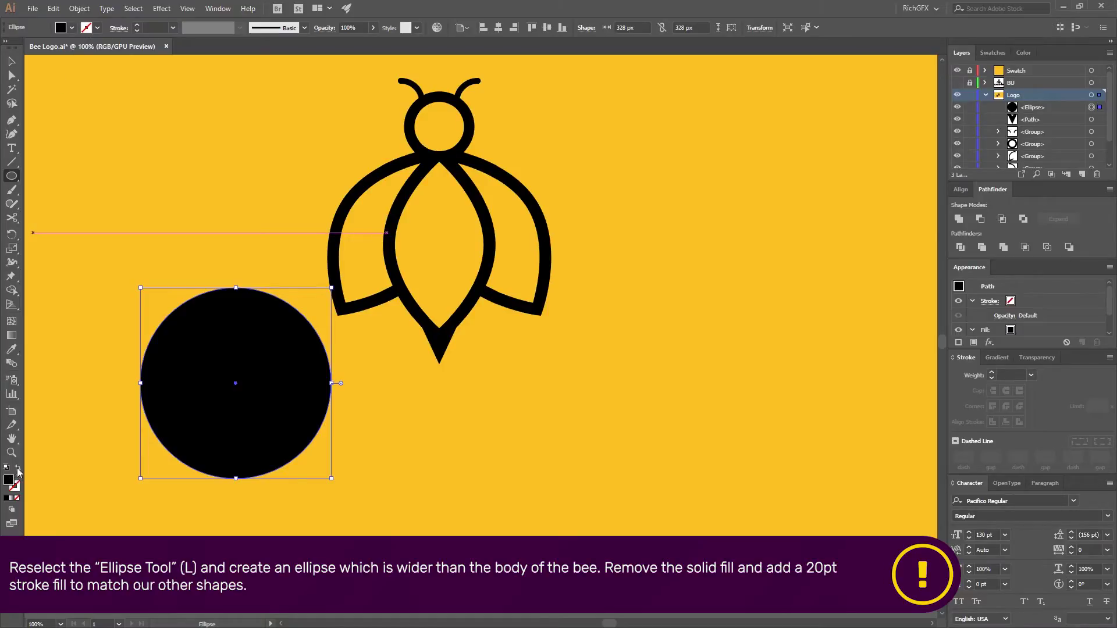
left_click(18, 469)
left_click(150, 26)
type("20")
key("Return")
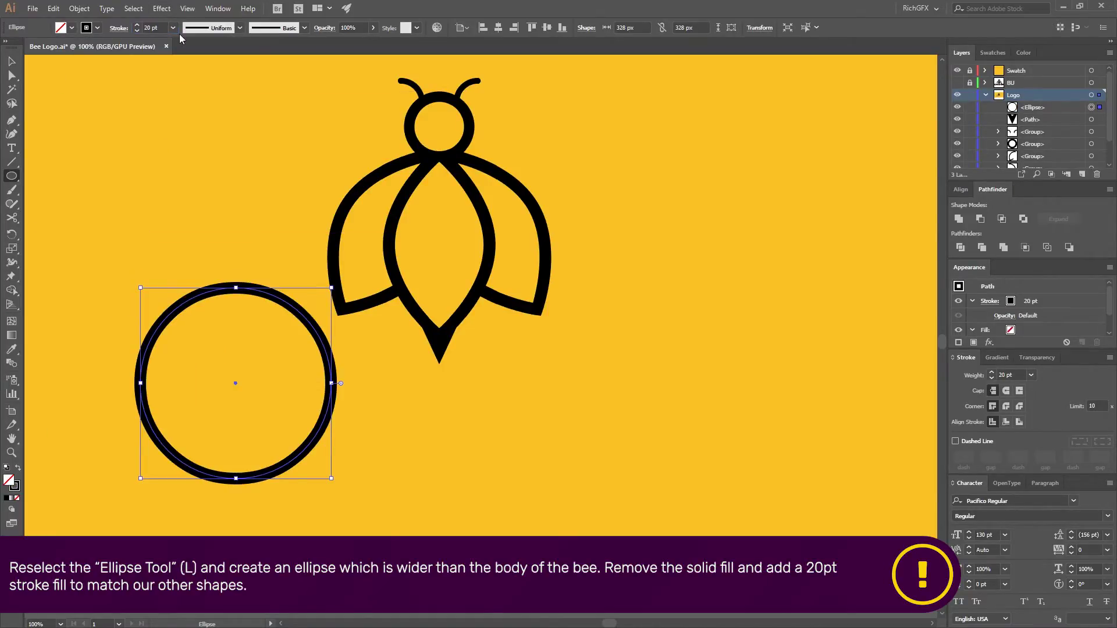
key("v")
Centre the circle horizontally under the bee's body
left_click(361, 424)
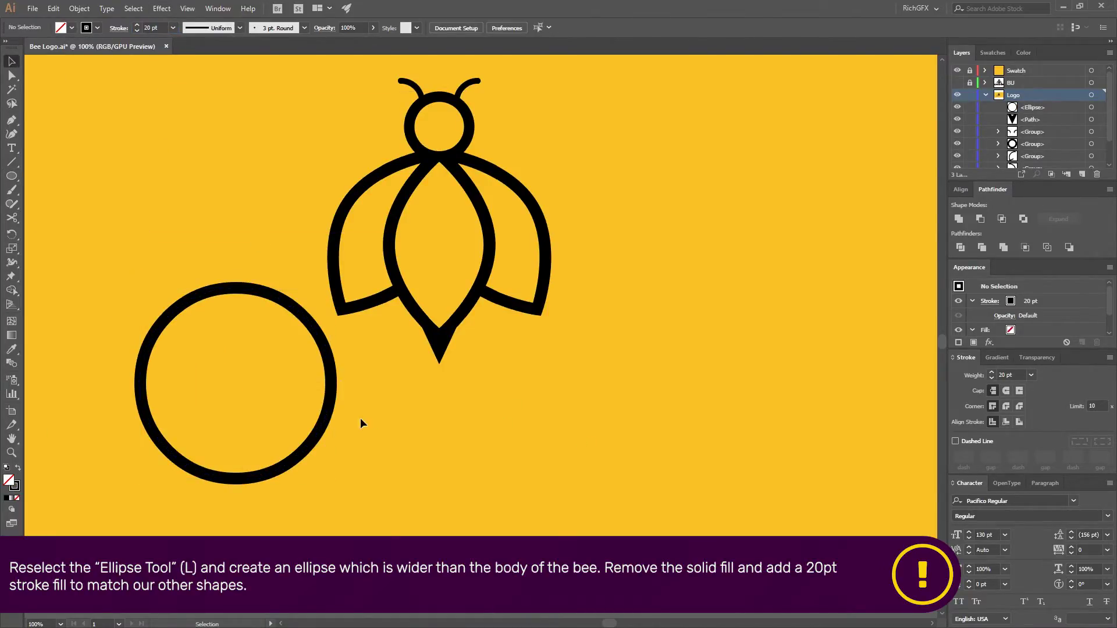
left_click(330, 407)
left_click(487, 232, "shift")
left_click(525, 165)
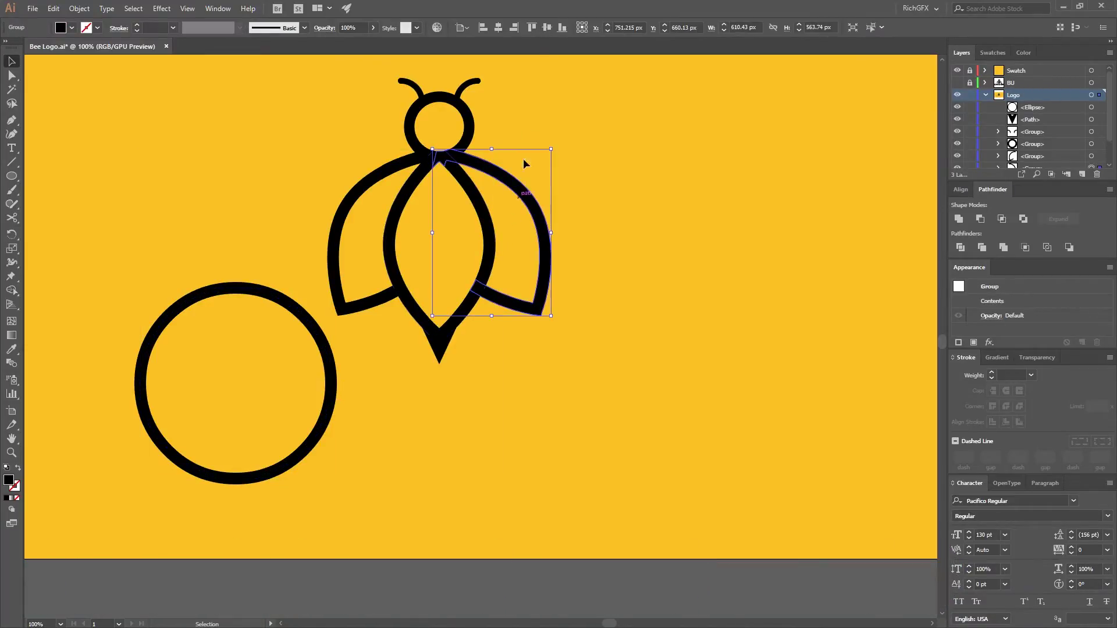
left_click(529, 394)
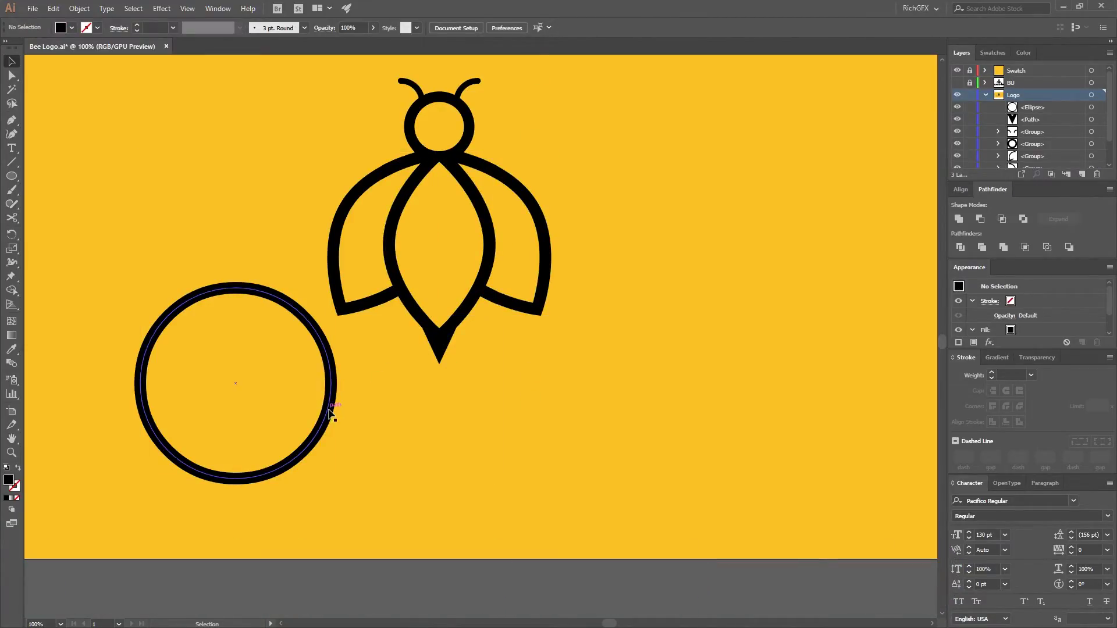
left_click(328, 415)
left_click(480, 303, "shift")
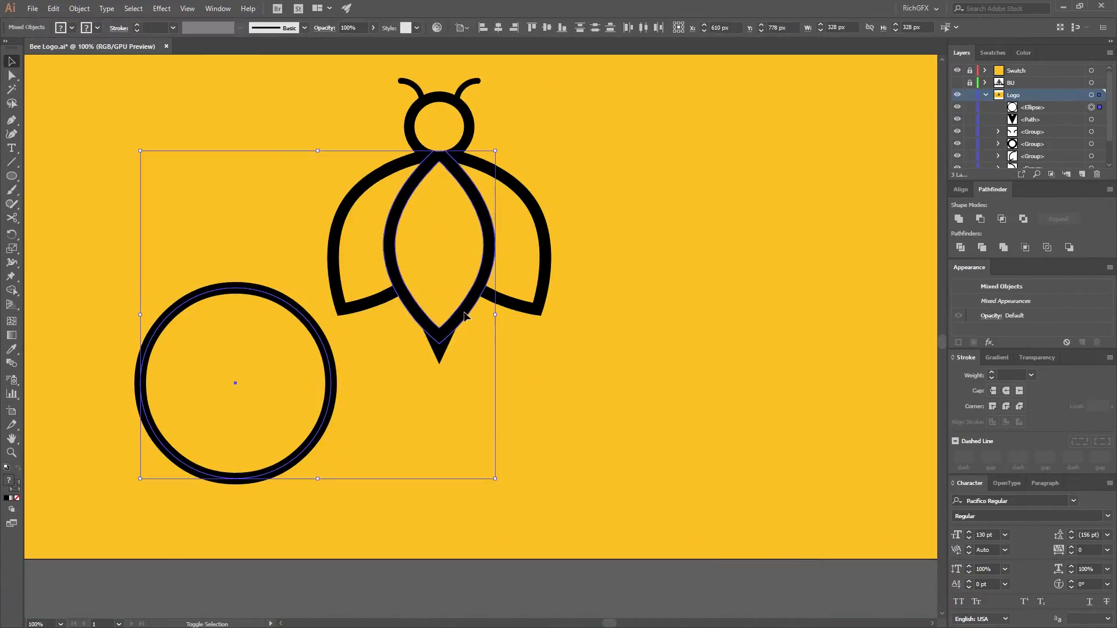
left_click(498, 27)
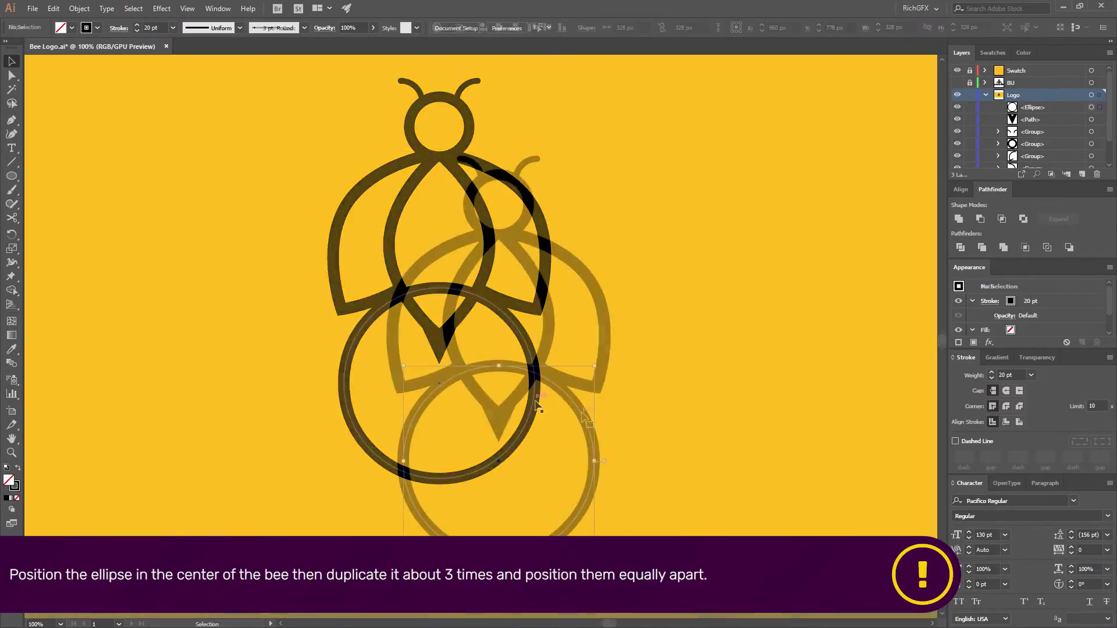
Add two copies of the circle straight up the body, forming three evenly stacked rings
left_click_drag(584, 416, 588, 311)
left_click(721, 362)
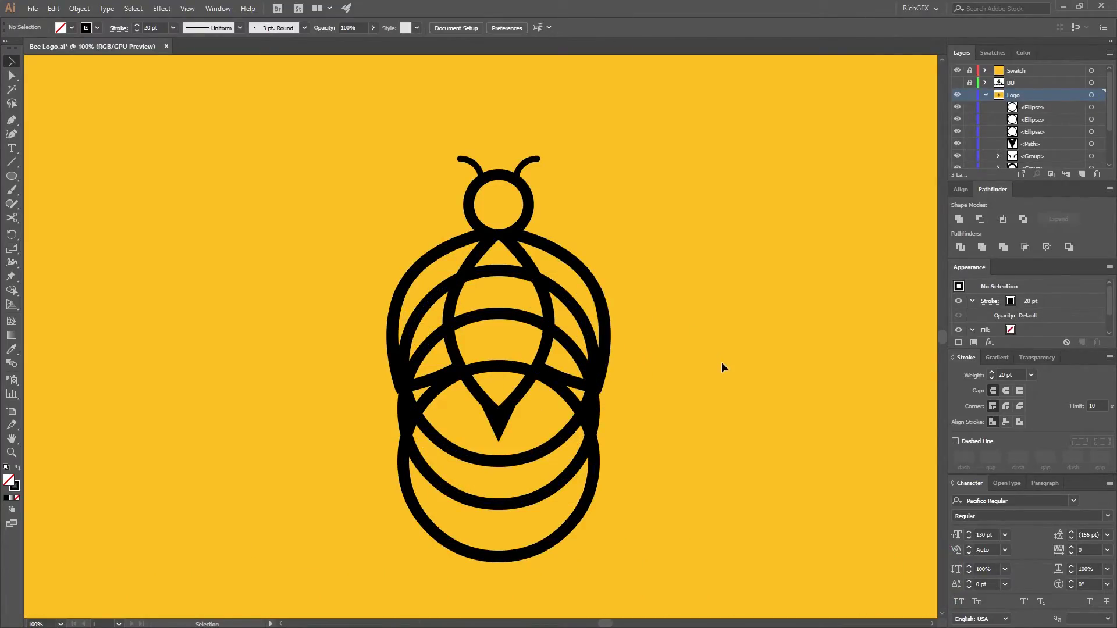
left_click(511, 271)
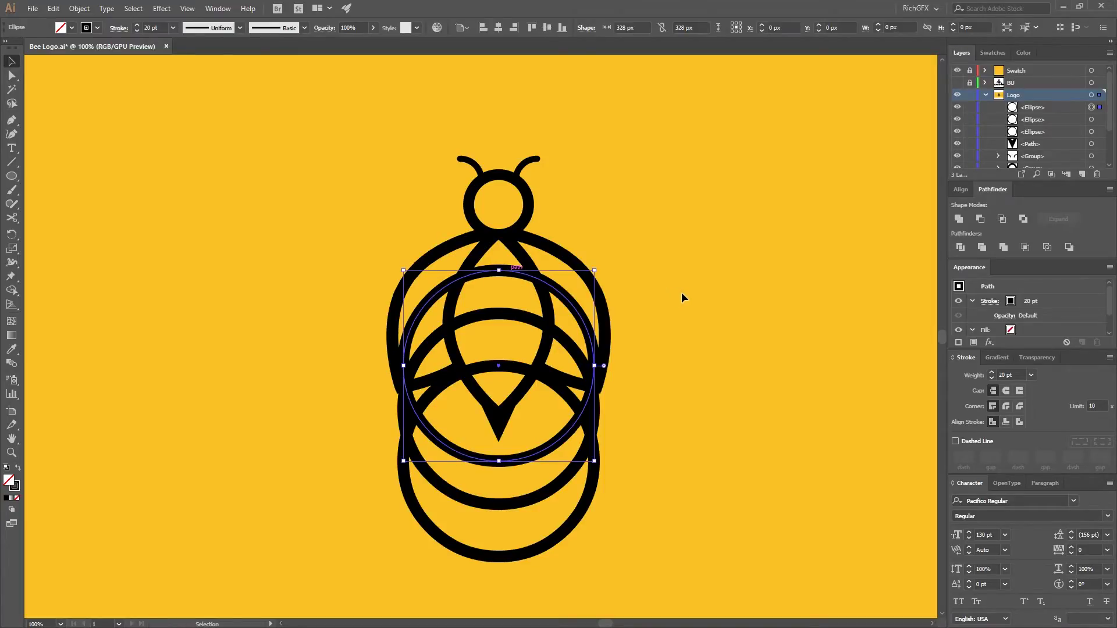
left_click(714, 375)
left_click(511, 317)
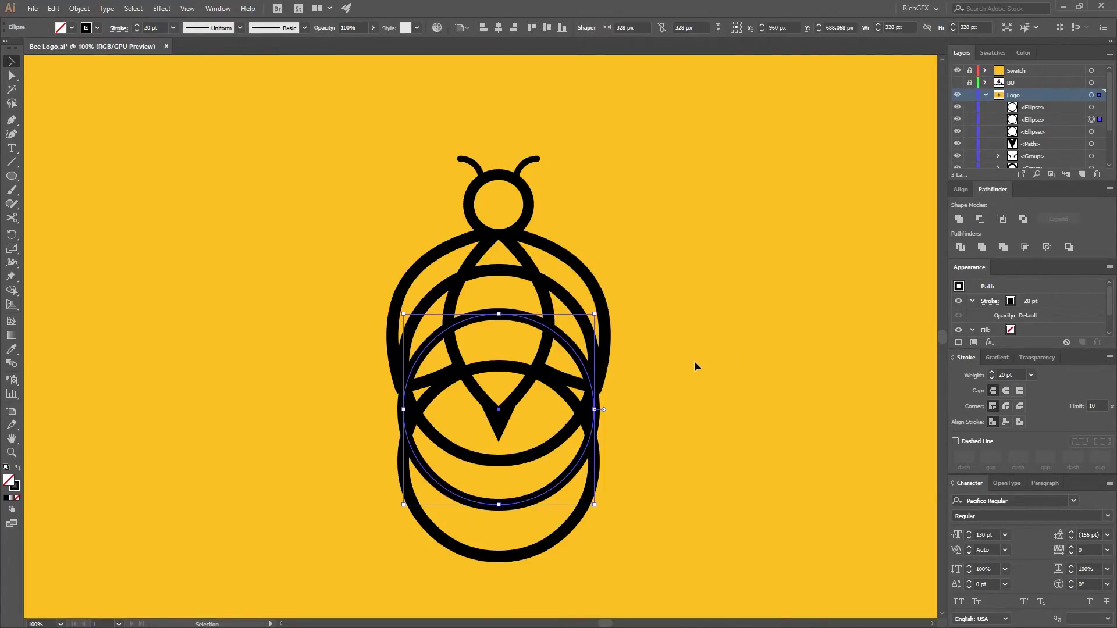
left_click(734, 395)
left_click(595, 427)
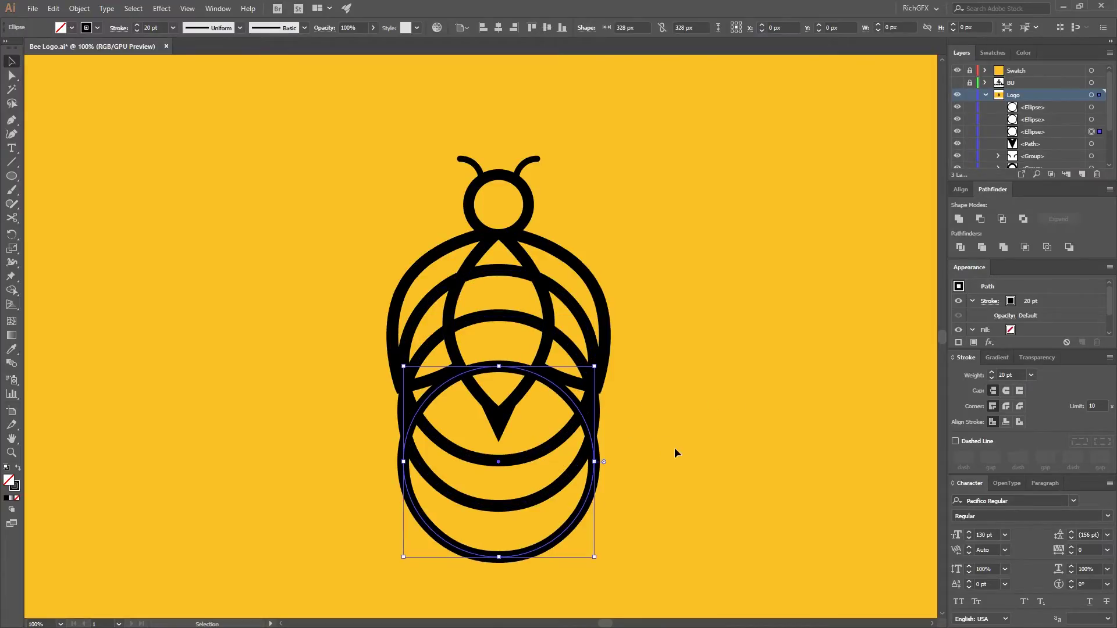
left_click(695, 456)
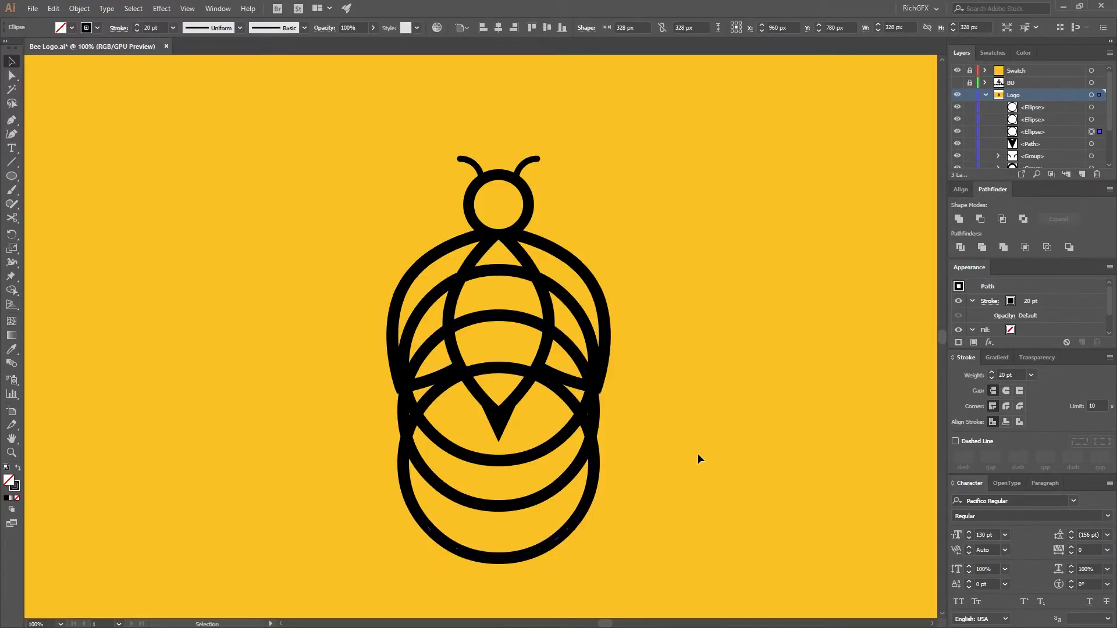
left_click(512, 280)
left_click(728, 352)
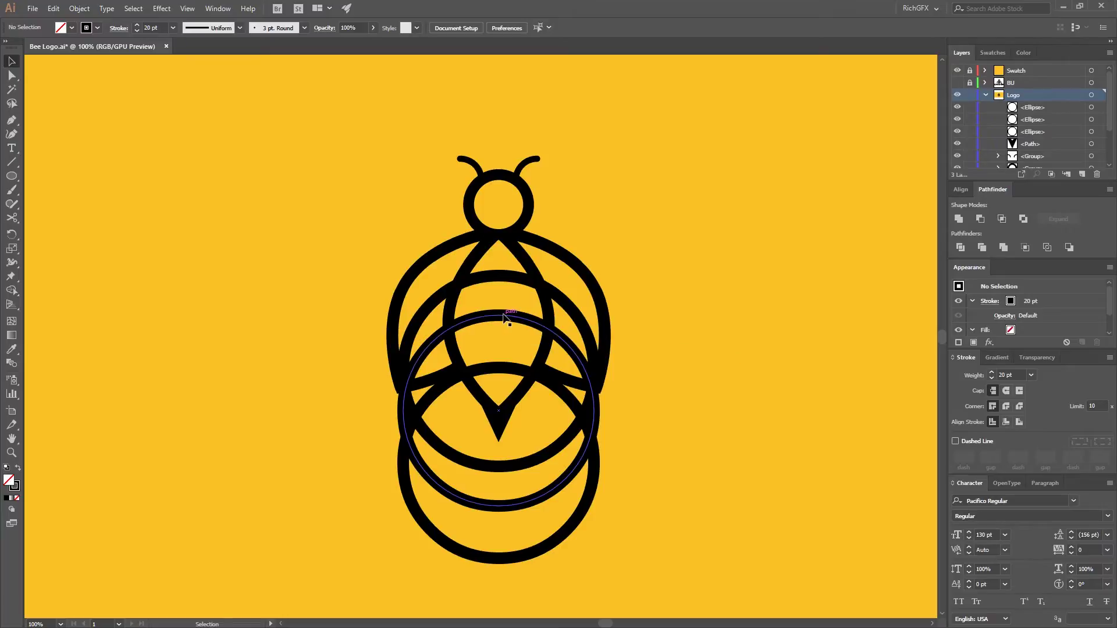
left_click(511, 320)
left_click(728, 355)
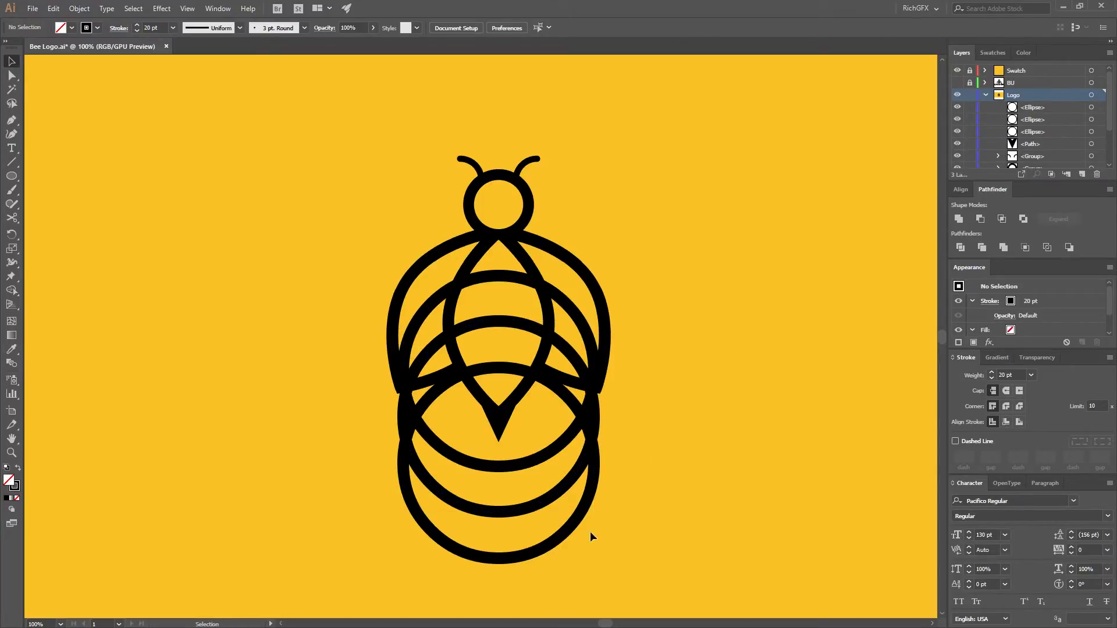
Expand the three outlined circles into filled shapes
left_click_drag(521, 438, 576, 581)
left_click(79, 8)
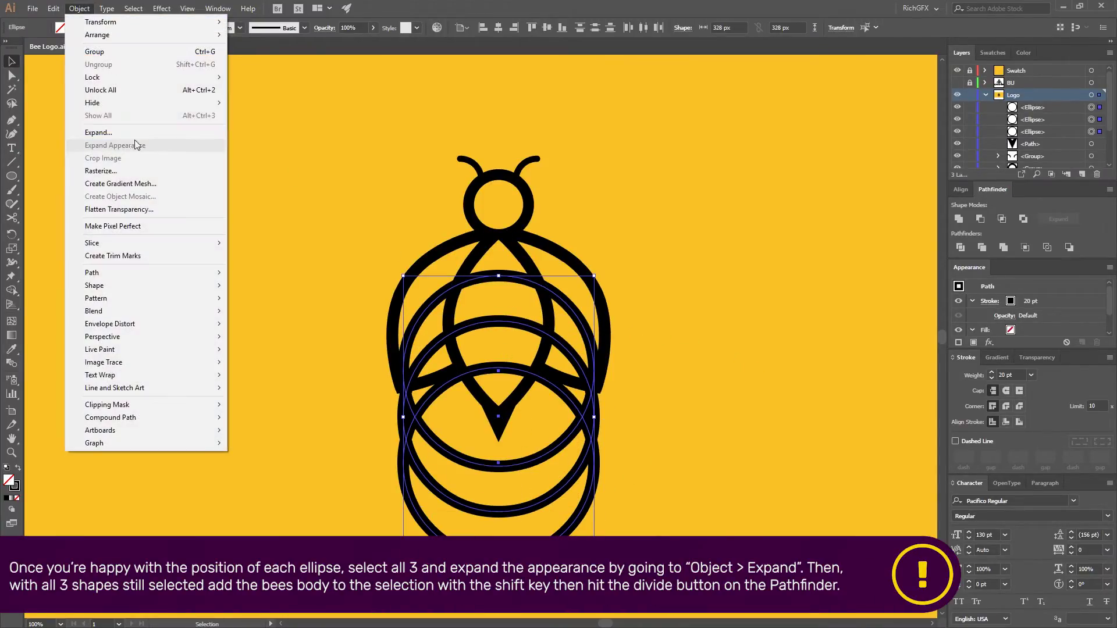
left_click(133, 132)
left_click(628, 295)
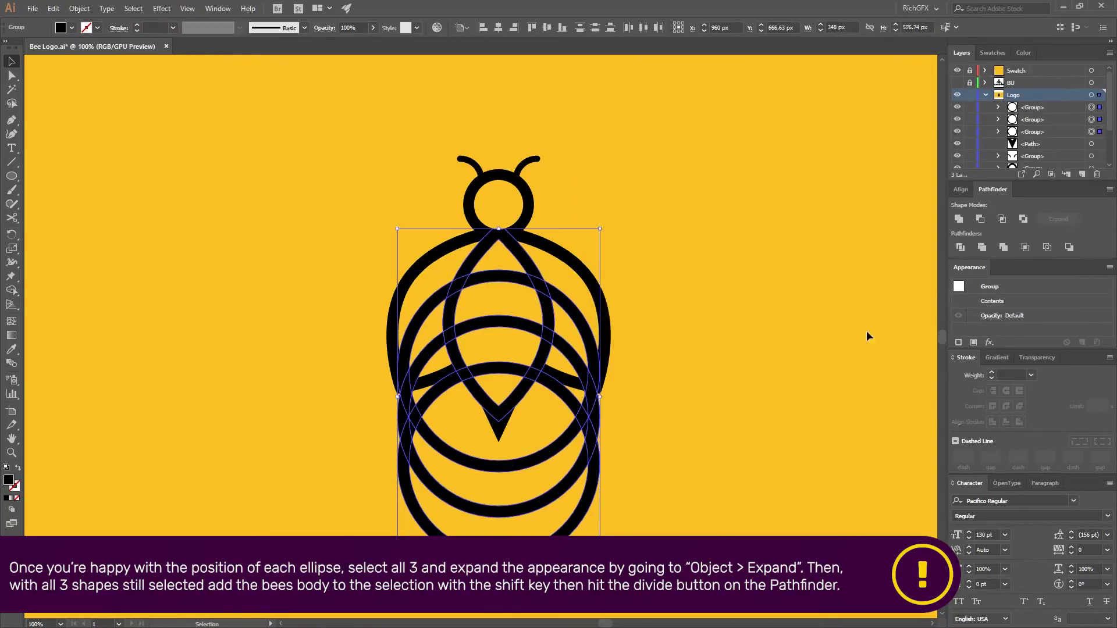
left_click(707, 438)
Delete every ring piece outside the body outline, leaving two curved stripes
double_click(600, 384)
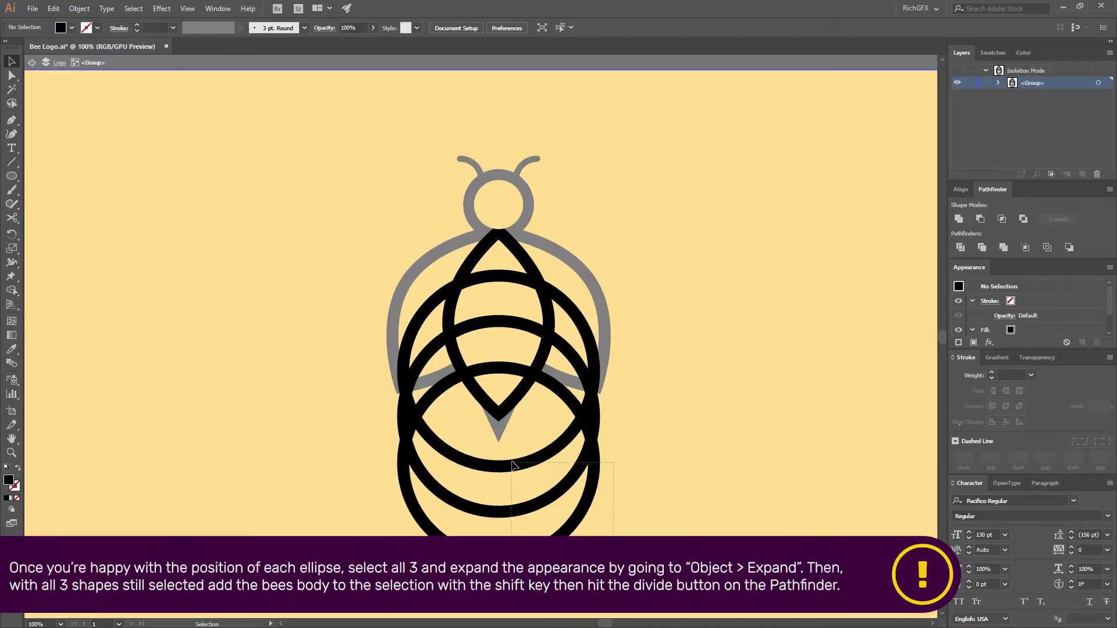
mouse_move(614, 554)
left_mouse_down()
mouse_move(514, 451)
mouse_move(384, 443)
left_mouse_up()
key("Delete")
left_click(603, 409)
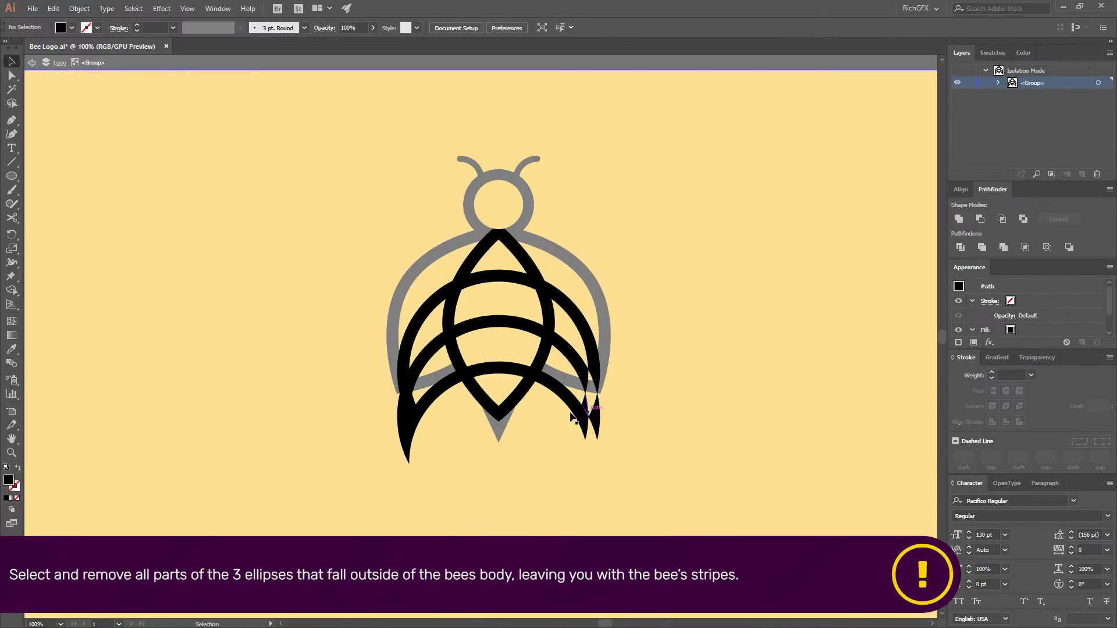
key("Delete")
left_click_drag(552, 417, 621, 260)
key("Delete")
left_click_drag(634, 485, 584, 286)
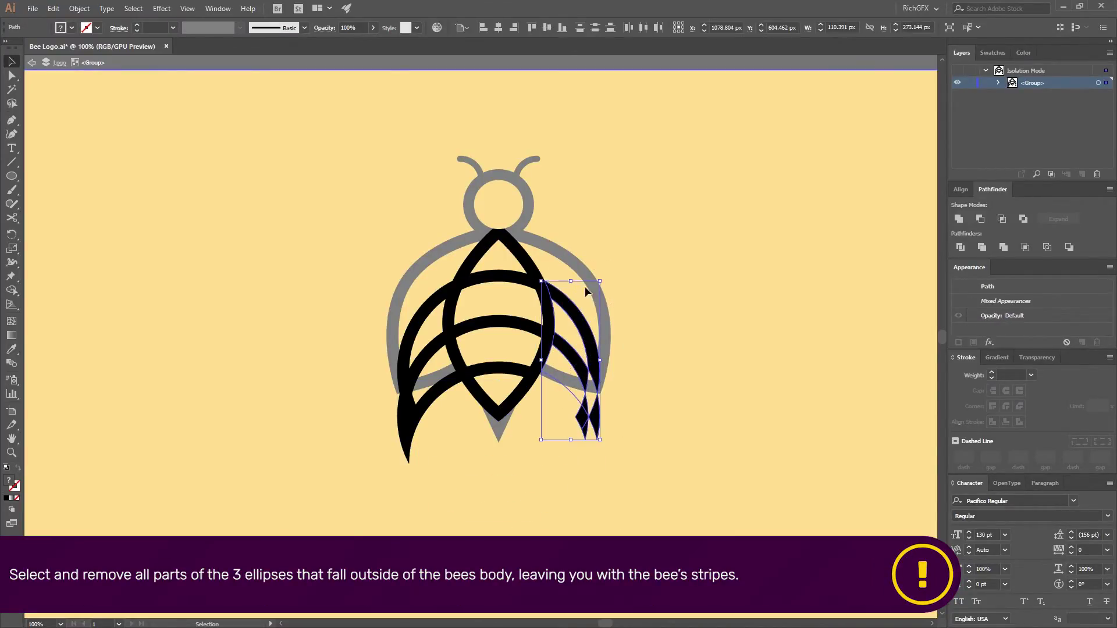
key("Delete")
left_click_drag(341, 244, 439, 507)
key("Delete")
double_click(773, 306)
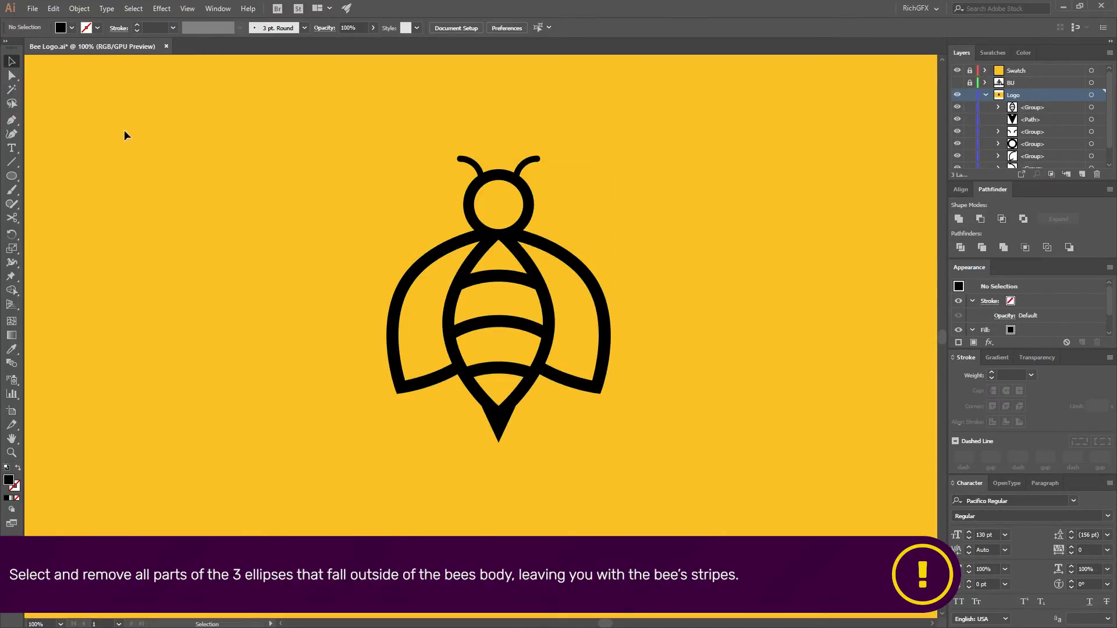
Group every bee part, shrink the group, and centre it vertically on the yellow artboard
scroll(697, 375, "down", 2)
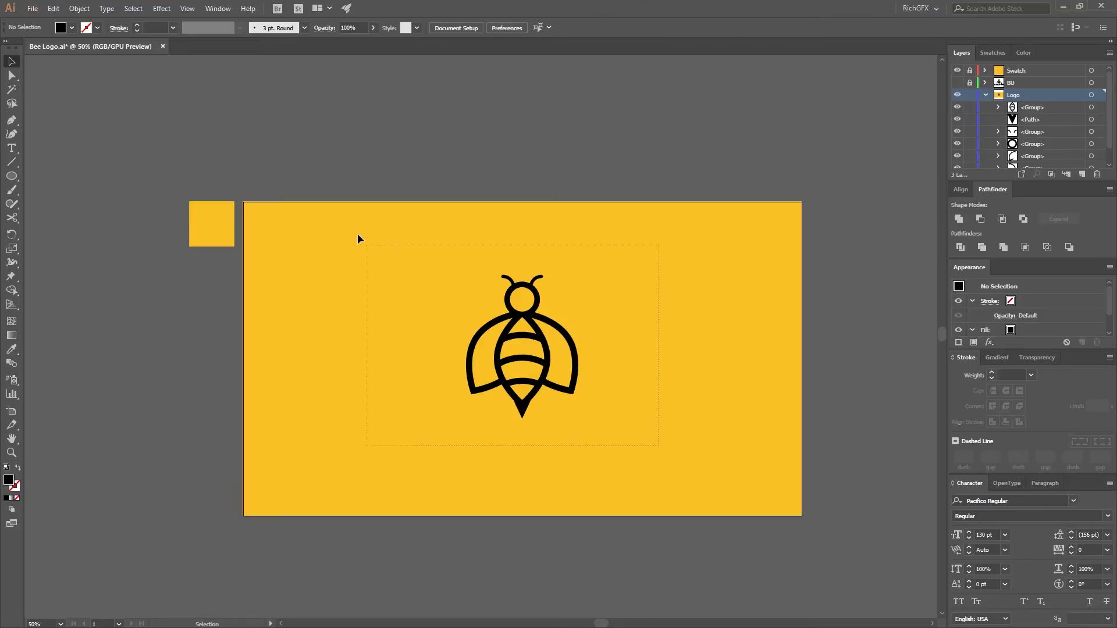
key("ctrl+a")
left_click(79, 8)
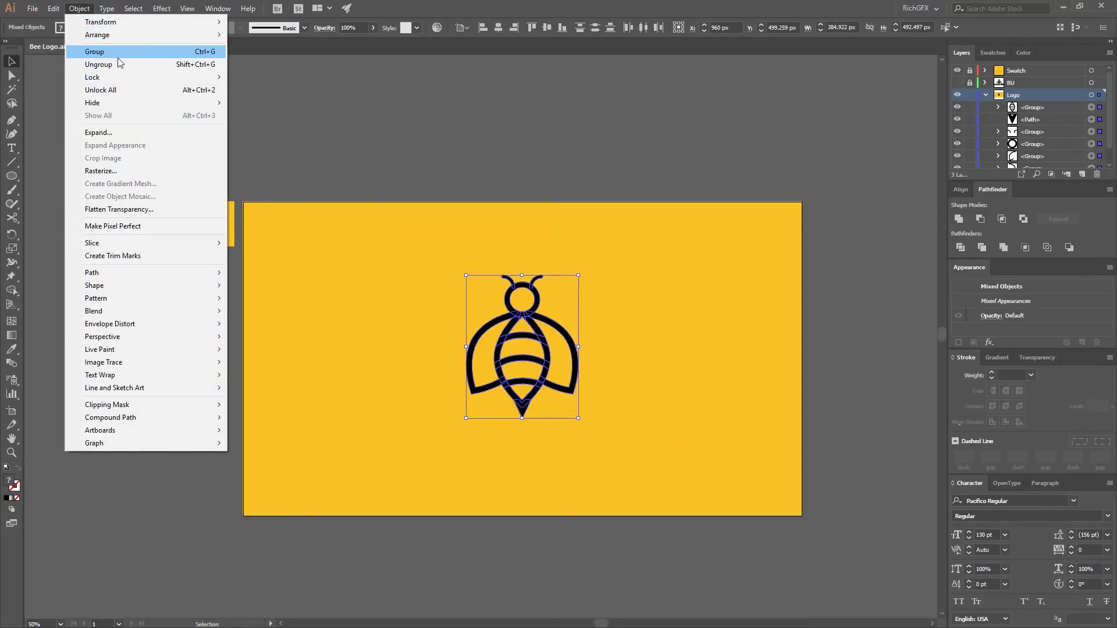
left_click(105, 51)
left_click_drag(466, 275, 491, 306)
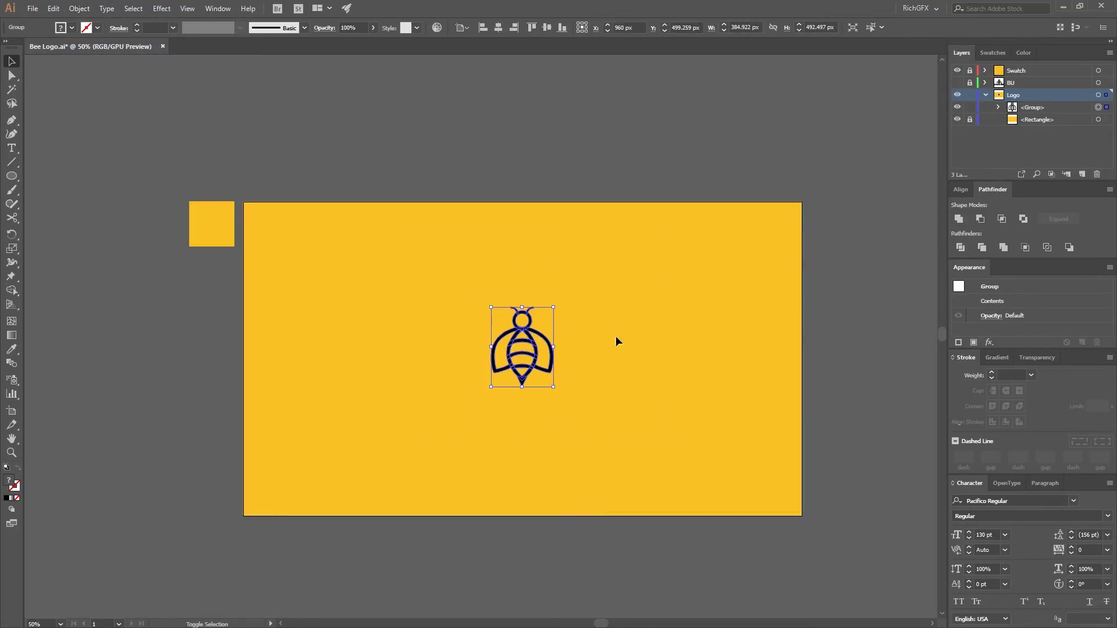
left_click(549, 31)
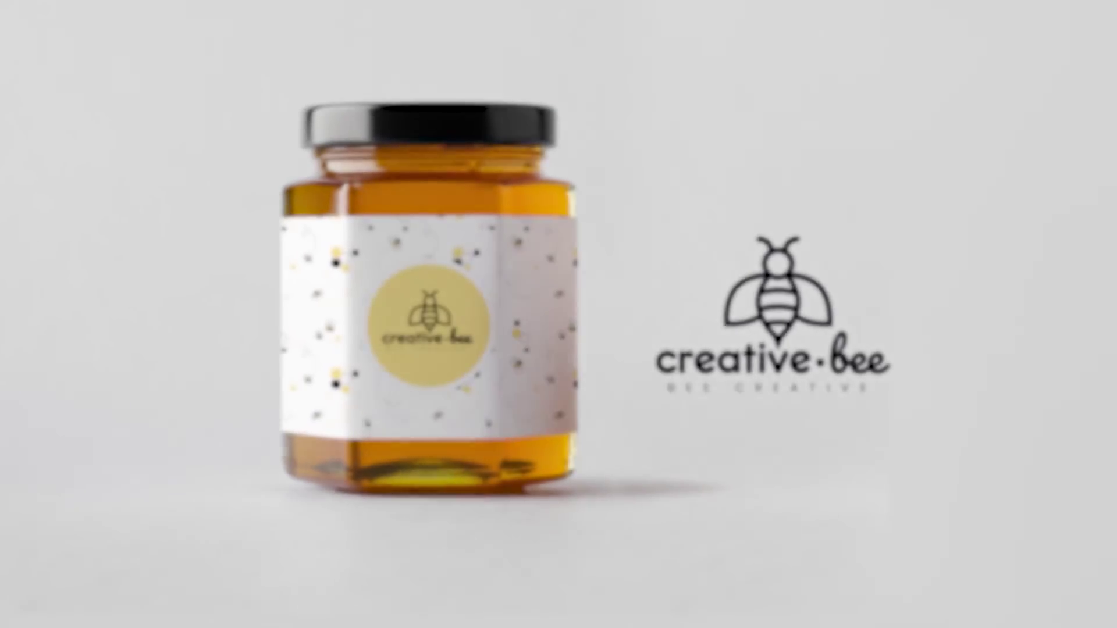